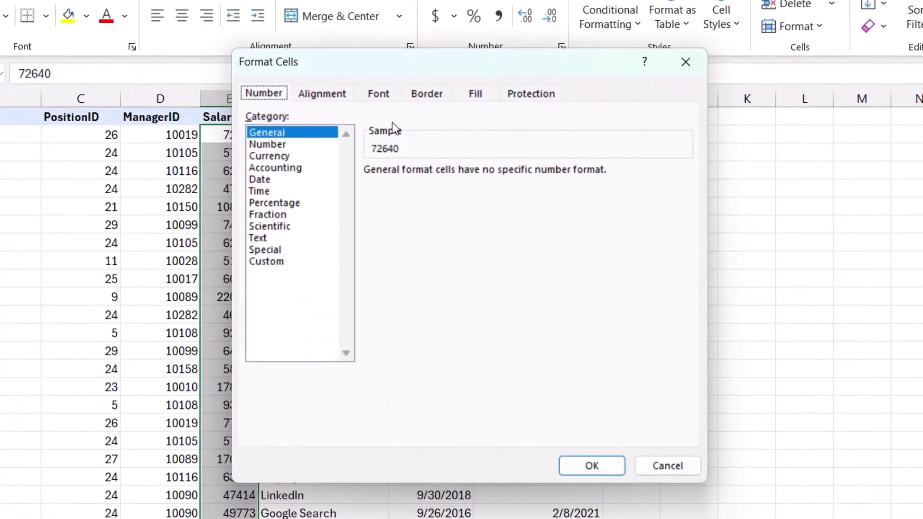
# Step: Format salaries as currency with no decimals and enter the Active/Inactive Status formula in I2
pyautogui.click(404, 210)
pyautogui.doubleClick(487, 175)
pyautogui.click(591, 467)
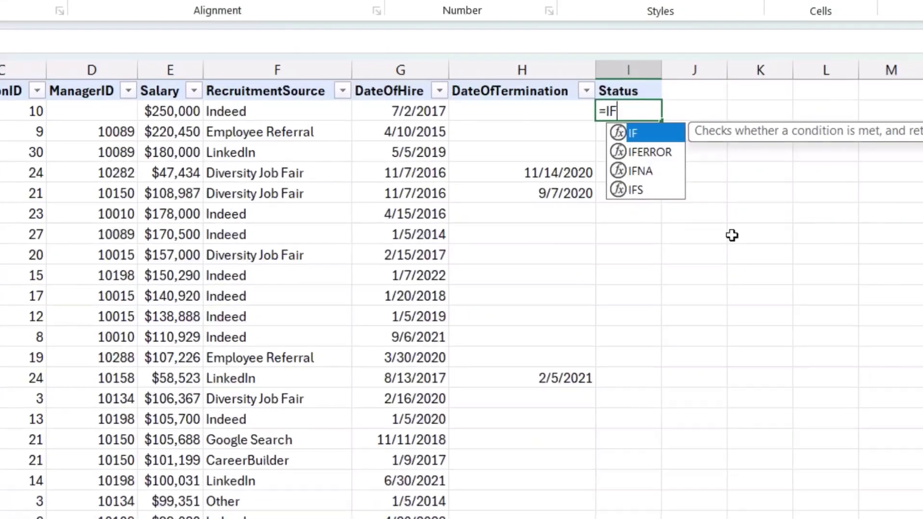
pyautogui.write('(H2="","Active","Inactive"')
pyautogui.hotkey('ctrl', 'Return')
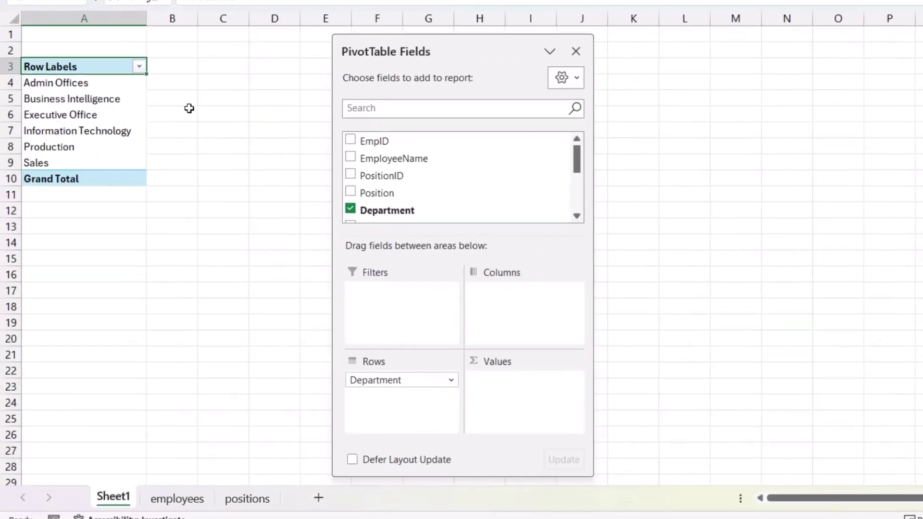
# Step: Build a PivotTable counting EmpID by Department and insert a 2-D pie chart of recruitment sources
pyautogui.click(290, 139)
pyautogui.click(212, 129)
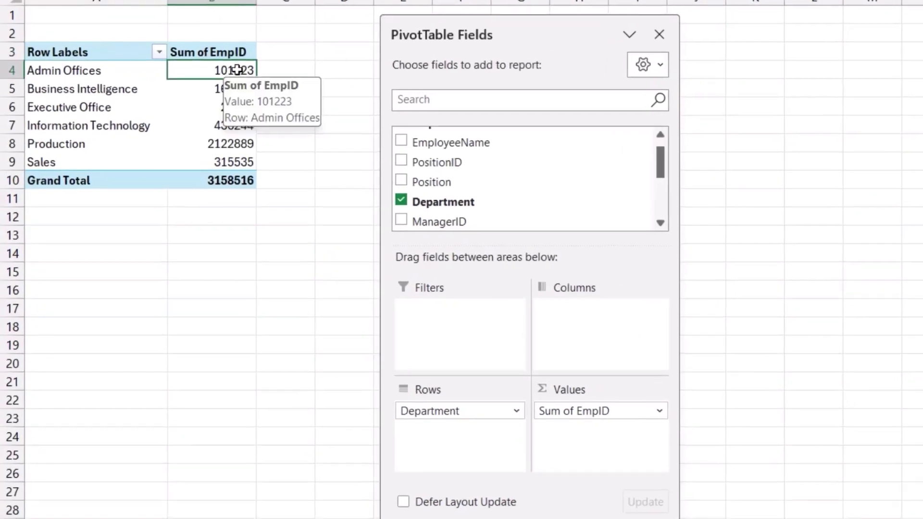
pyautogui.rightClick(237, 70)
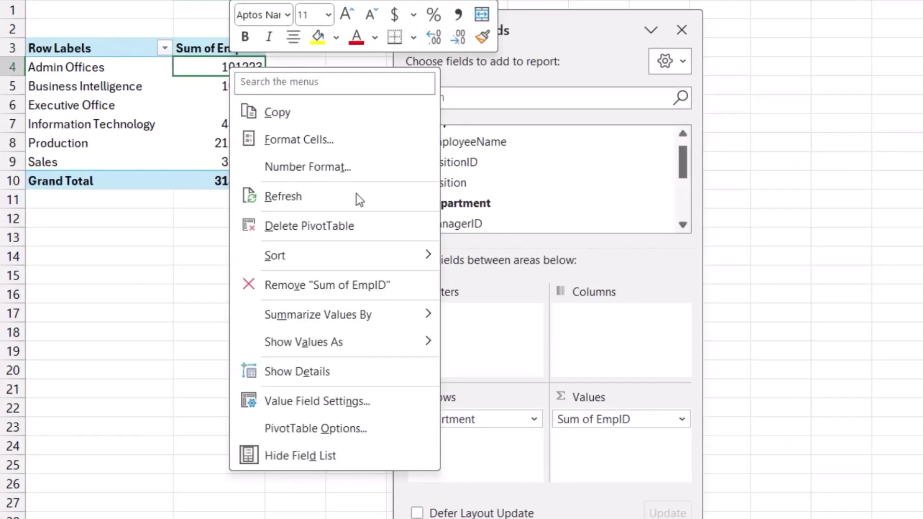
pyautogui.moveTo(351, 317)
pyautogui.click(555, 348)
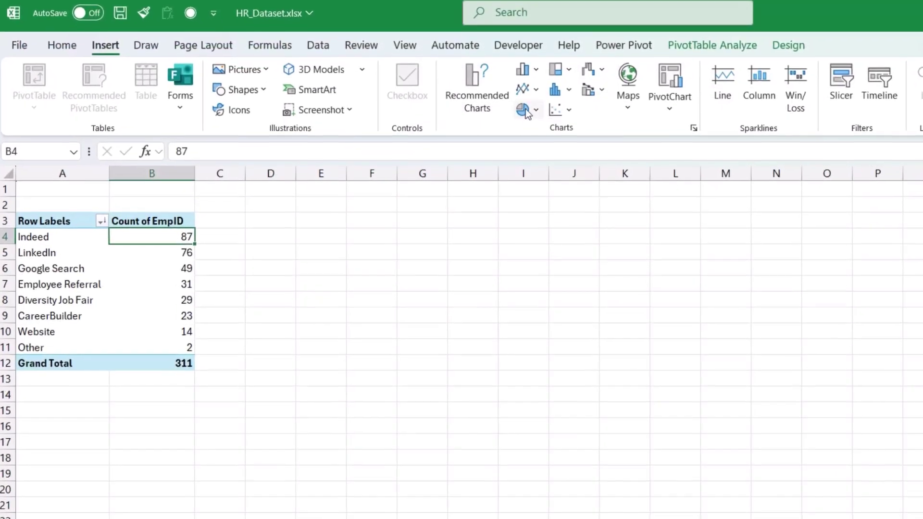
pyautogui.click(523, 114)
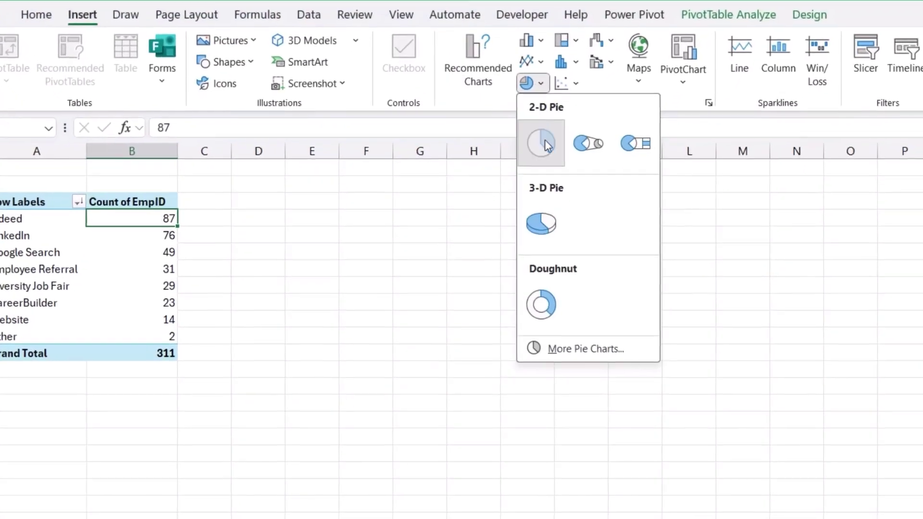
pyautogui.click(544, 139)
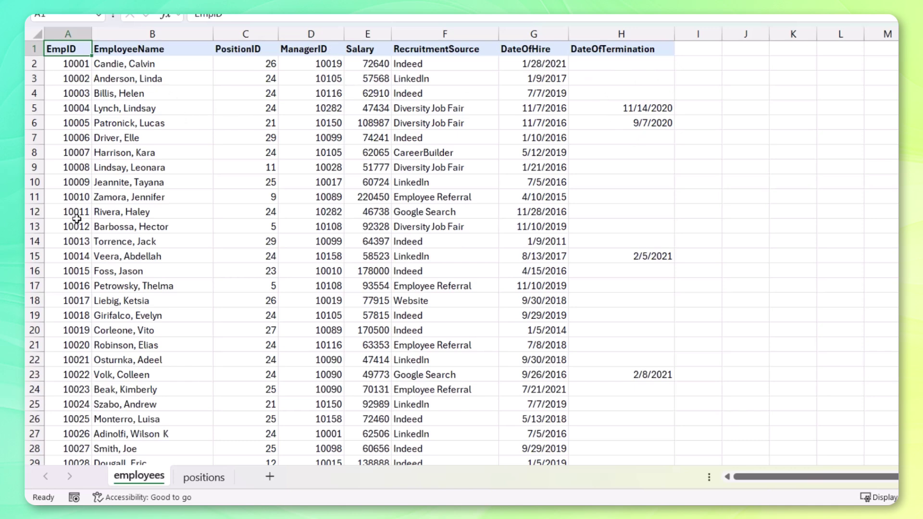
pyautogui.click(156, 64)
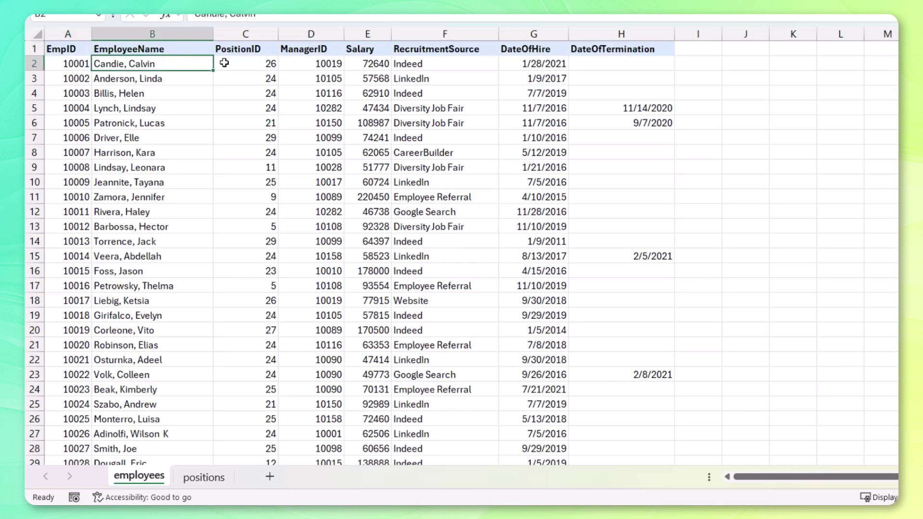
pyautogui.click(301, 65)
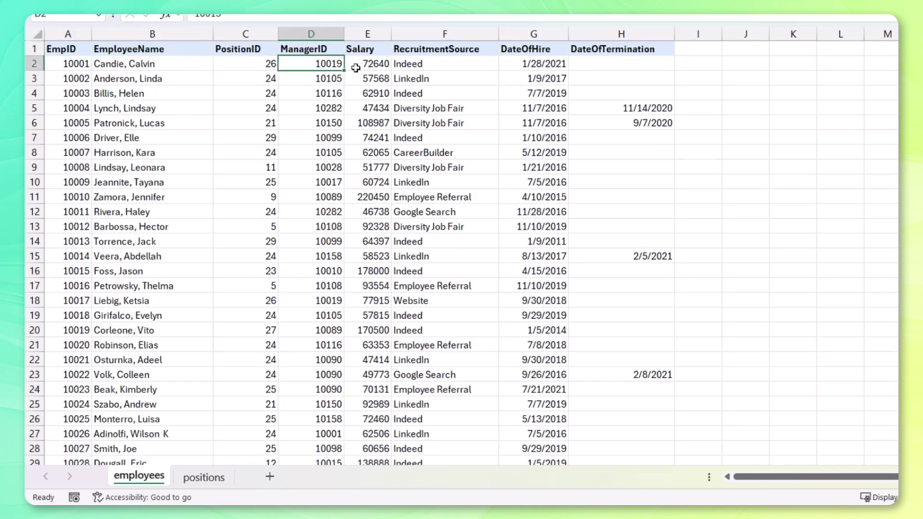
pyautogui.click(68, 329)
pyautogui.click(158, 328)
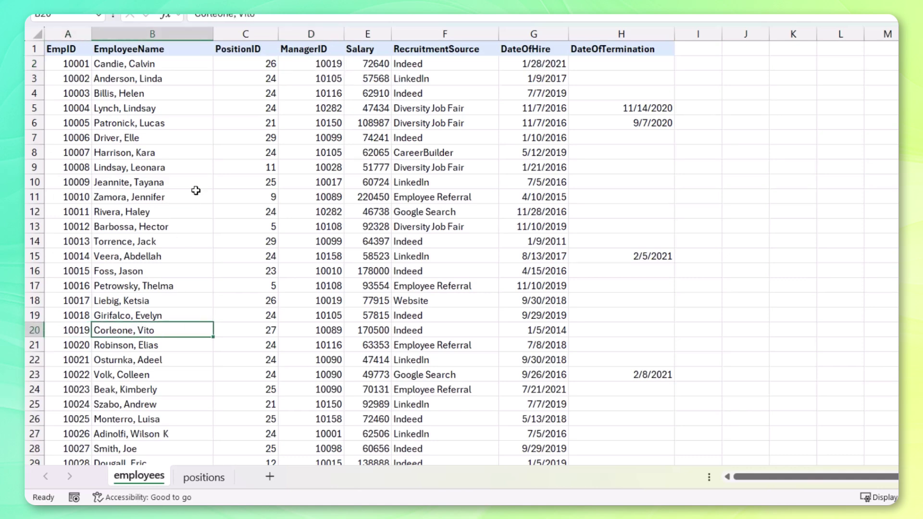
pyautogui.click(253, 65)
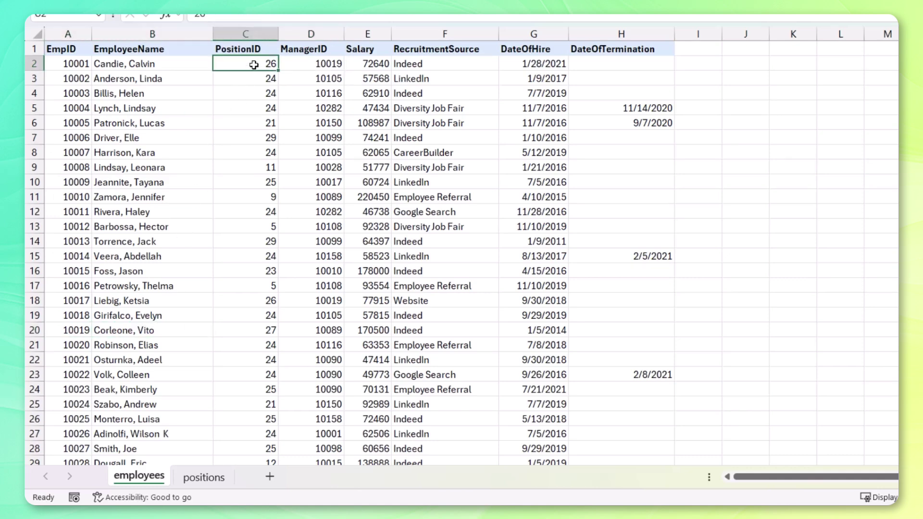
pyautogui.click(194, 476)
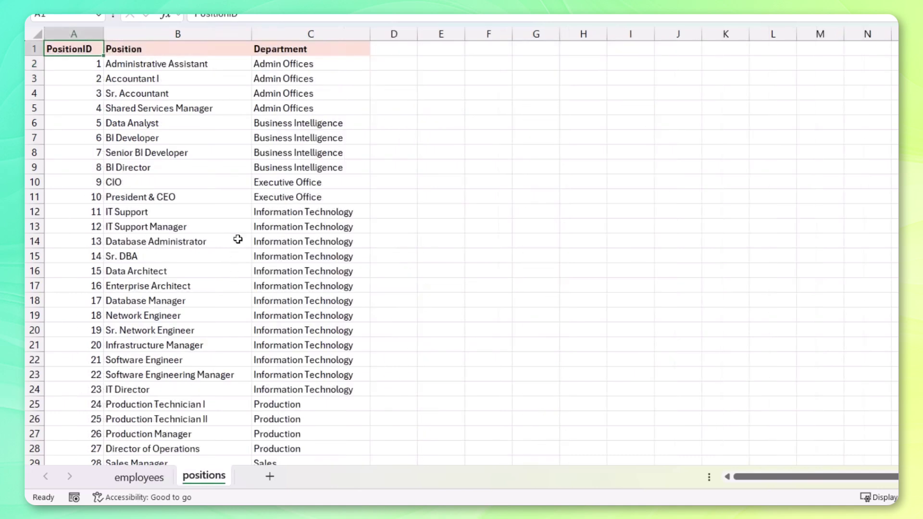
pyautogui.click(84, 431)
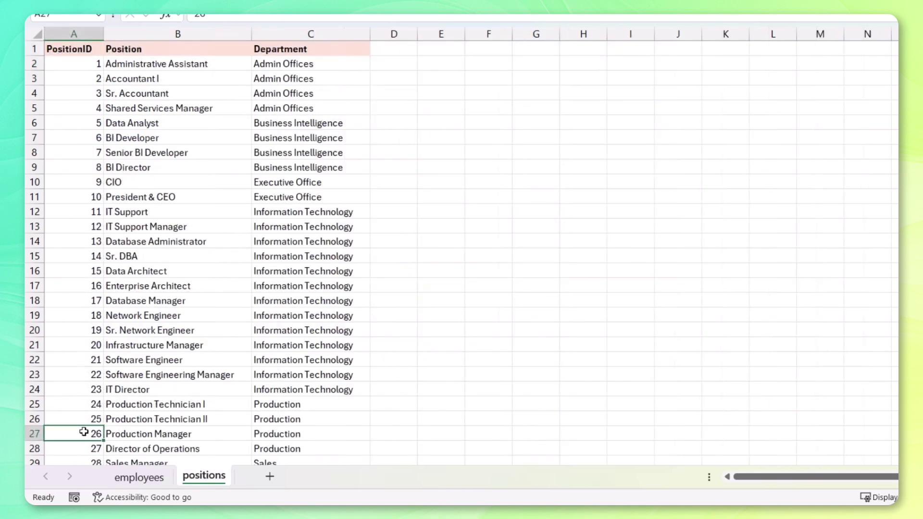
pyautogui.click(204, 433)
pyautogui.click(277, 430)
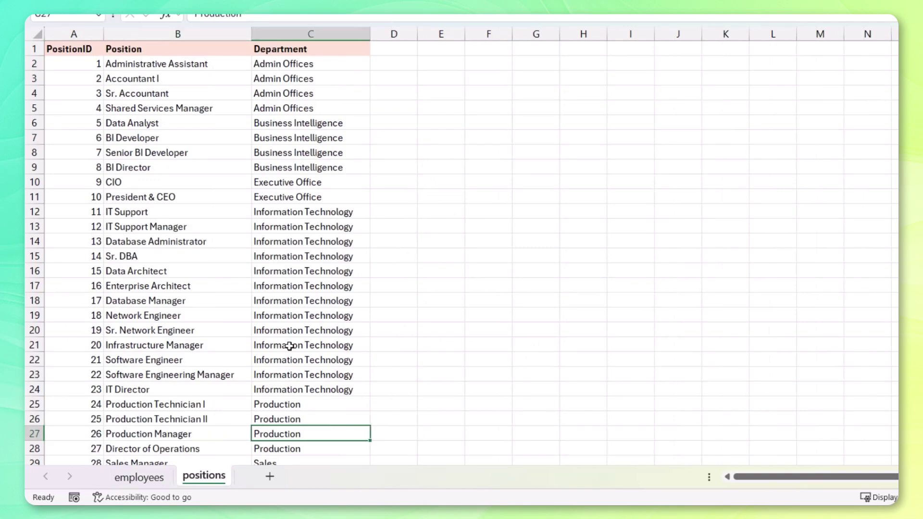
pyautogui.click(139, 477)
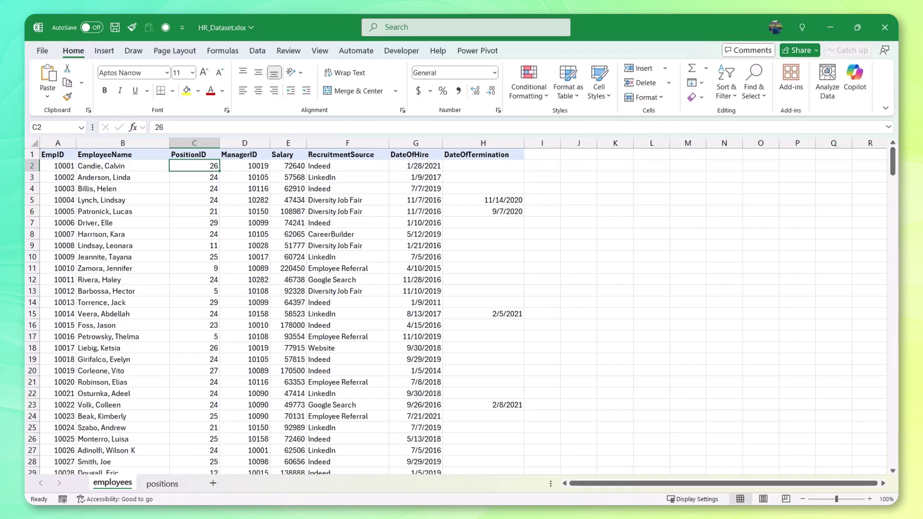
pyautogui.moveTo(892, 160)
pyautogui.mouseDown()
pyautogui.moveTo(897, 449)
pyautogui.moveTo(894, 159)
pyautogui.mouseUp()
pyautogui.click(61, 156)
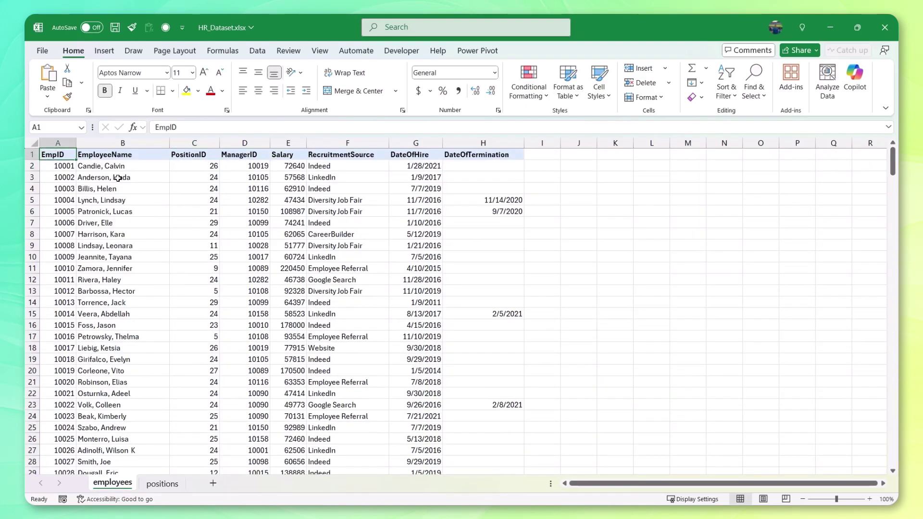
pyautogui.hotkey('ctrl', 'Down')
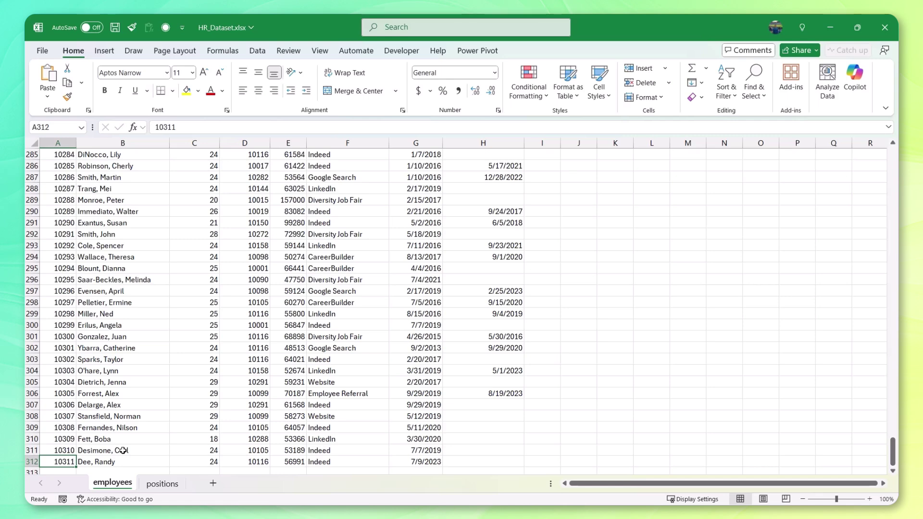
pyautogui.hotkey('ctrl', 'Up')
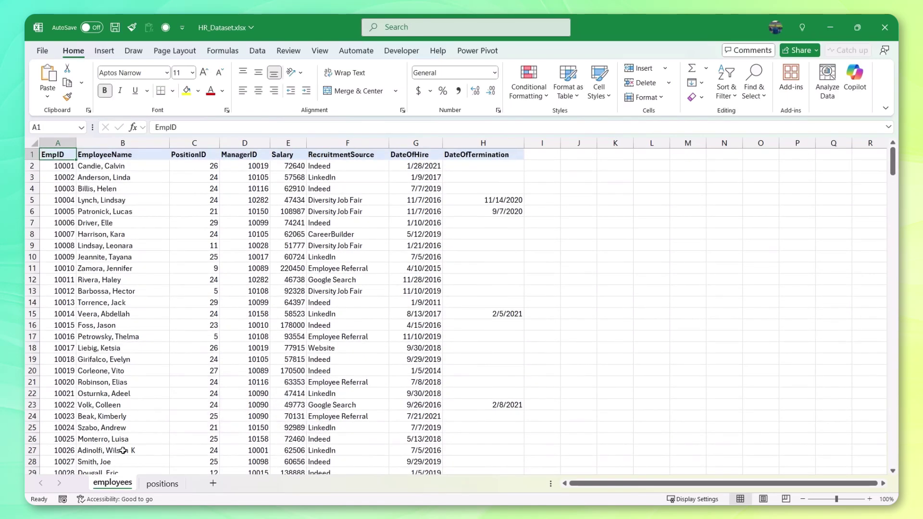
pyautogui.press('Down')
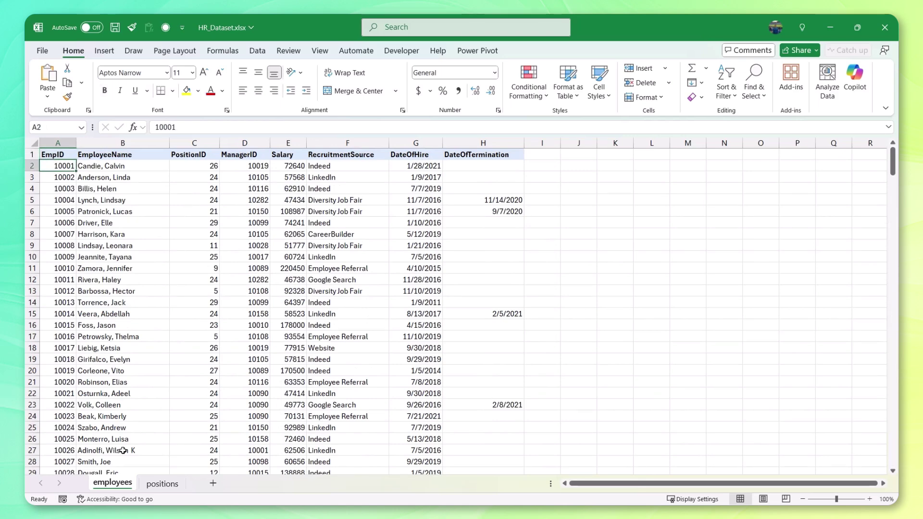
pyautogui.hotkey('ctrl', 'shift', 'Down')
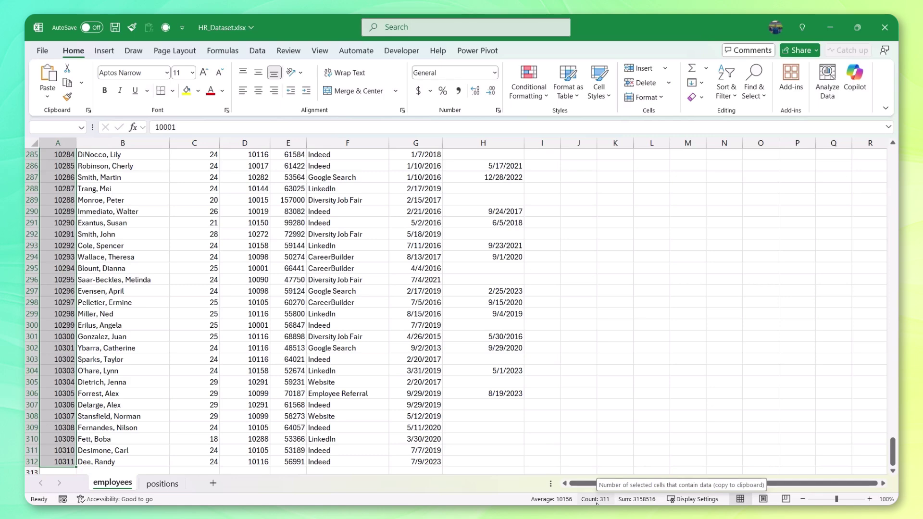
pyautogui.hotkey('ctrl', 'Home')
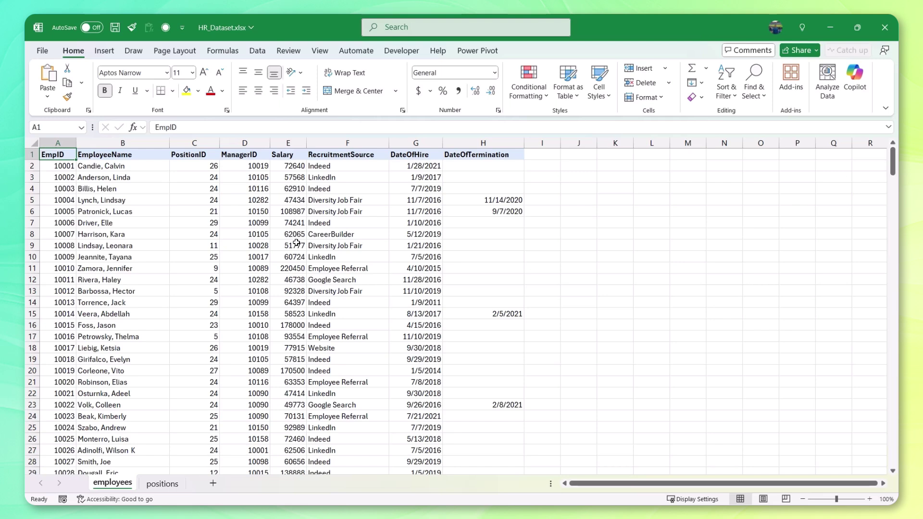
# Step: Select the salary values from E2 down to row 312
pyautogui.press('Right')
pyautogui.press('Right')
pyautogui.press('Right')
pyautogui.press('Right')
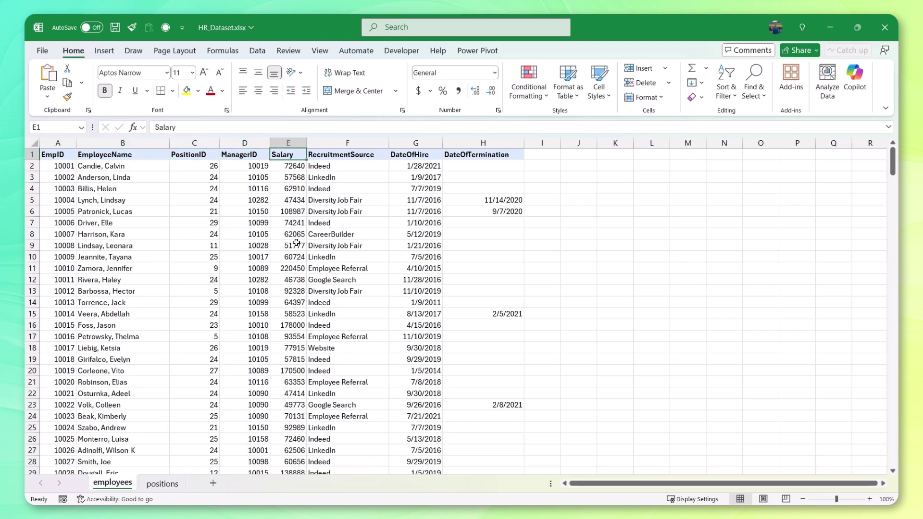
pyautogui.press('Down')
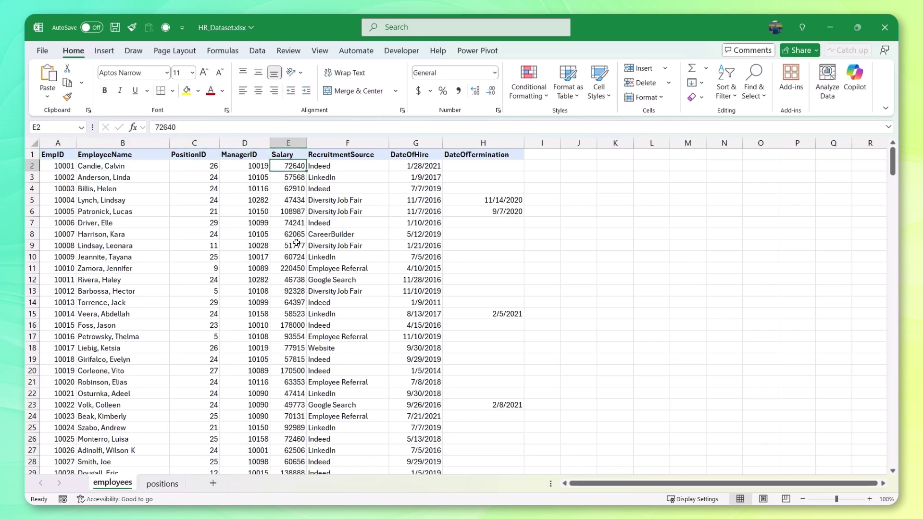
pyautogui.hotkey('ctrl', 'shift', 'Down')
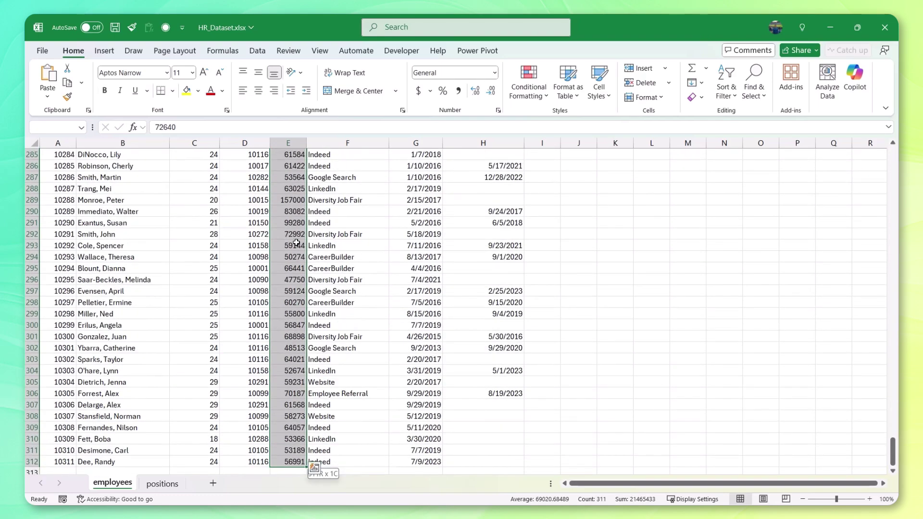
pyautogui.hotkey('ctrl', 'BackSpace')
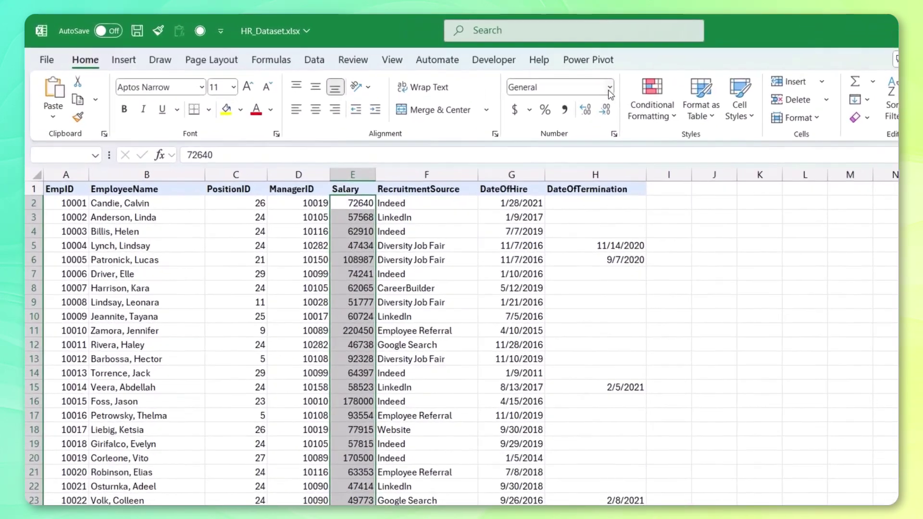
# Step: Apply the Currency number format with 0 decimal places to the selected salaries
pyautogui.click(544, 79)
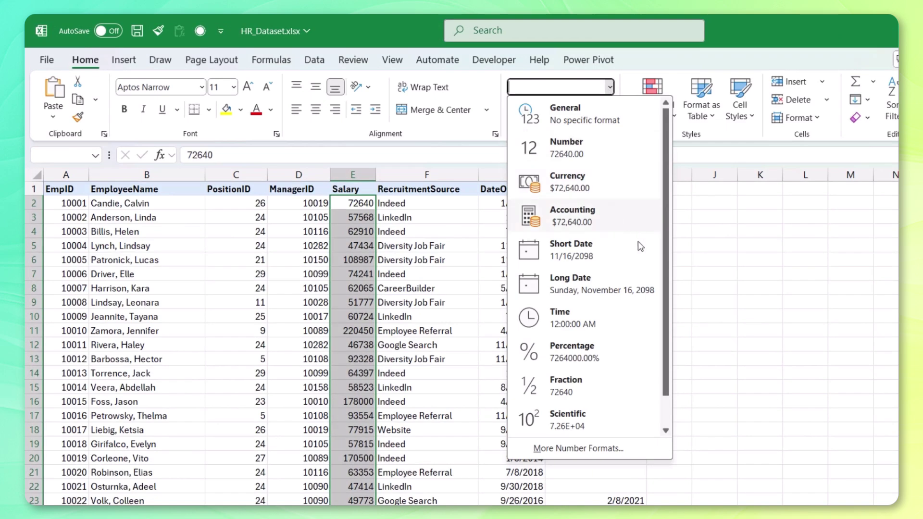
pyautogui.click(604, 451)
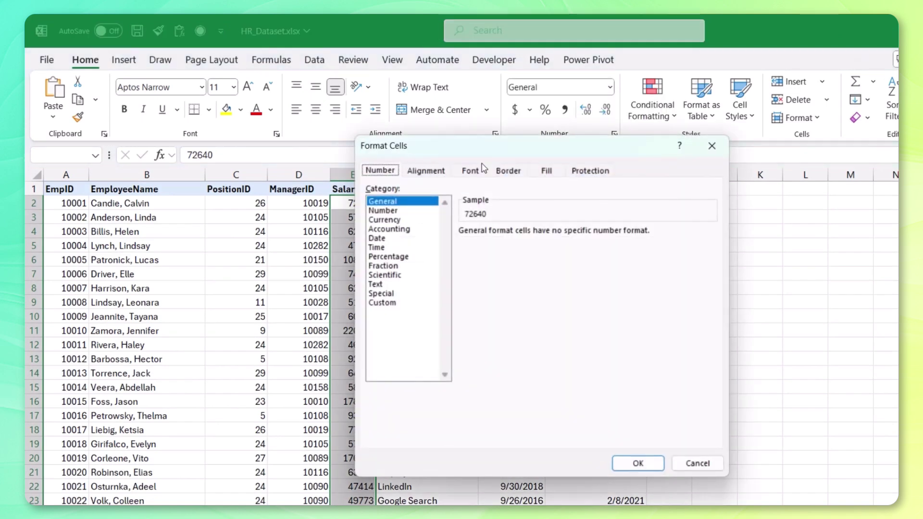
pyautogui.click(710, 146)
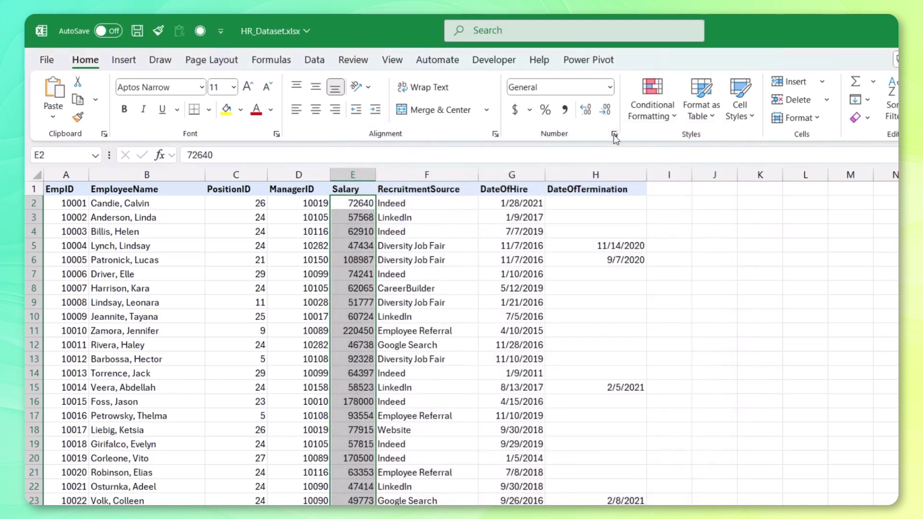
pyautogui.click(614, 135)
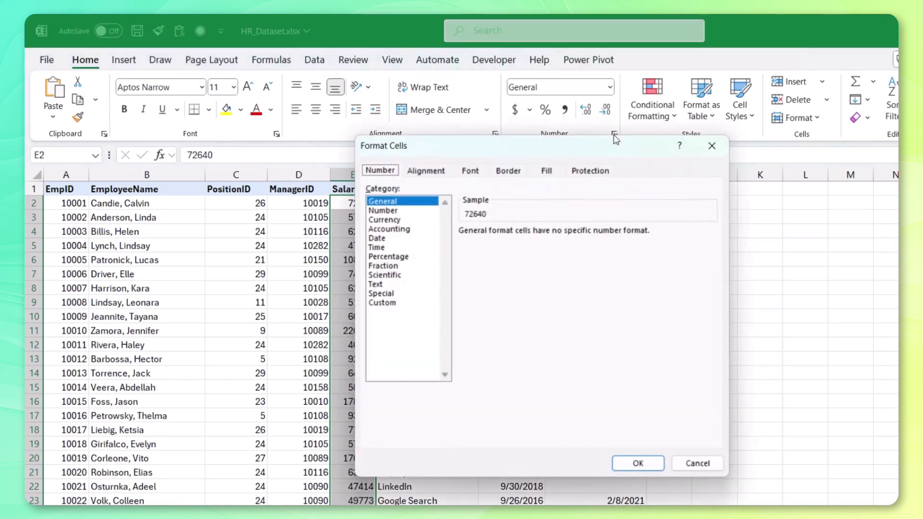
pyautogui.click(712, 145)
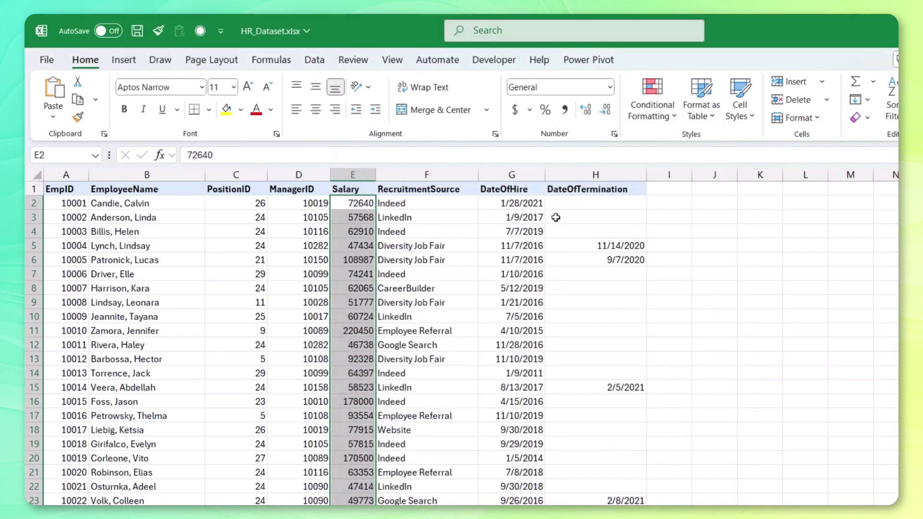
pyautogui.hotkey('ctrl', '1')
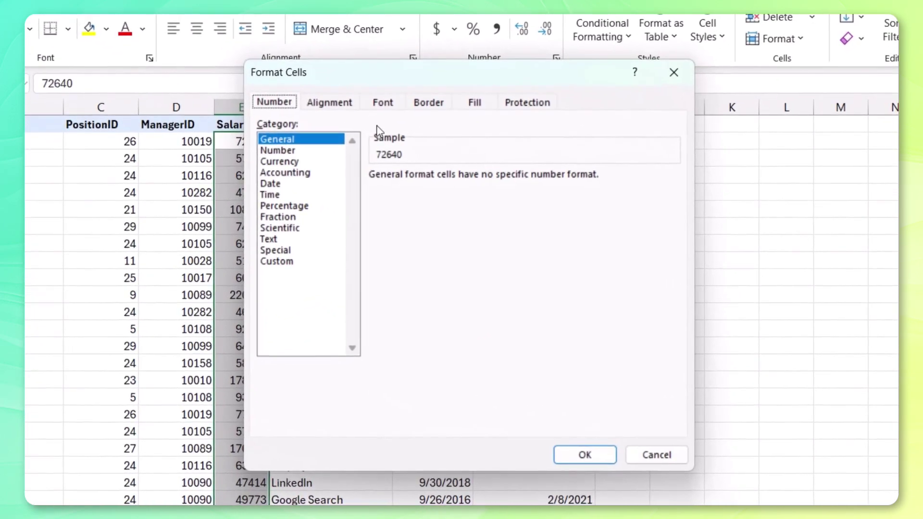
pyautogui.click(316, 161)
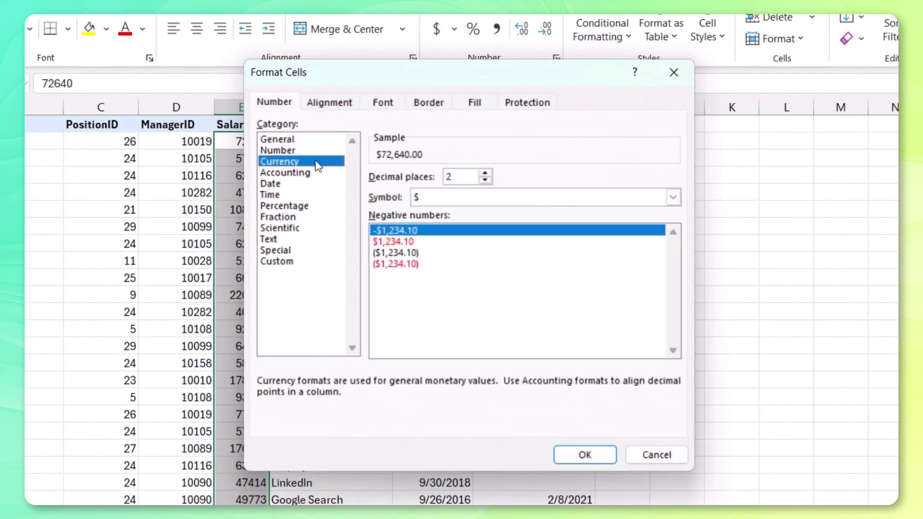
pyautogui.click(485, 180)
pyautogui.click(486, 180)
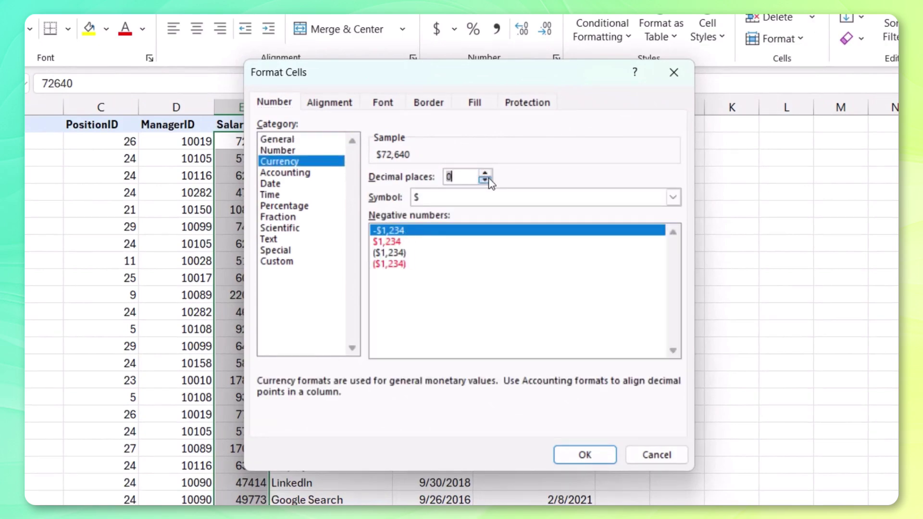
pyautogui.click(584, 454)
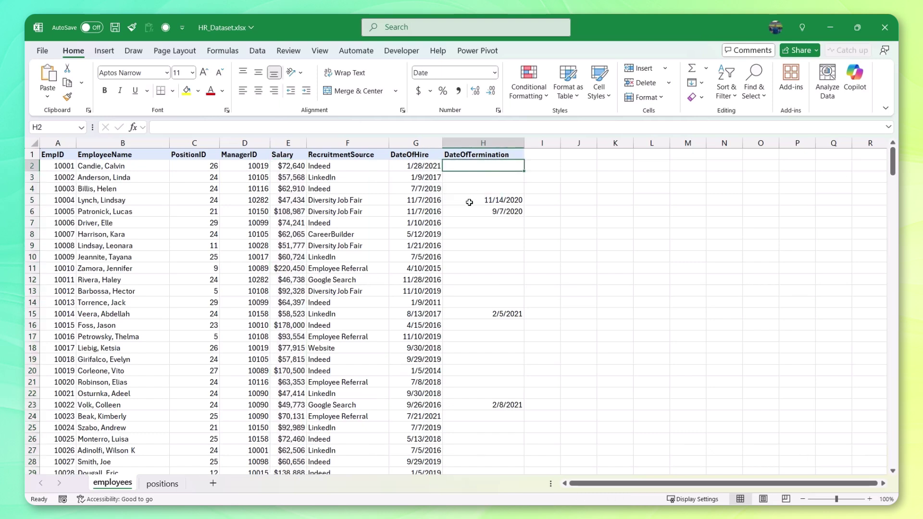
# Step: Turn on filtering for the employee table headers
pyautogui.click(469, 203)
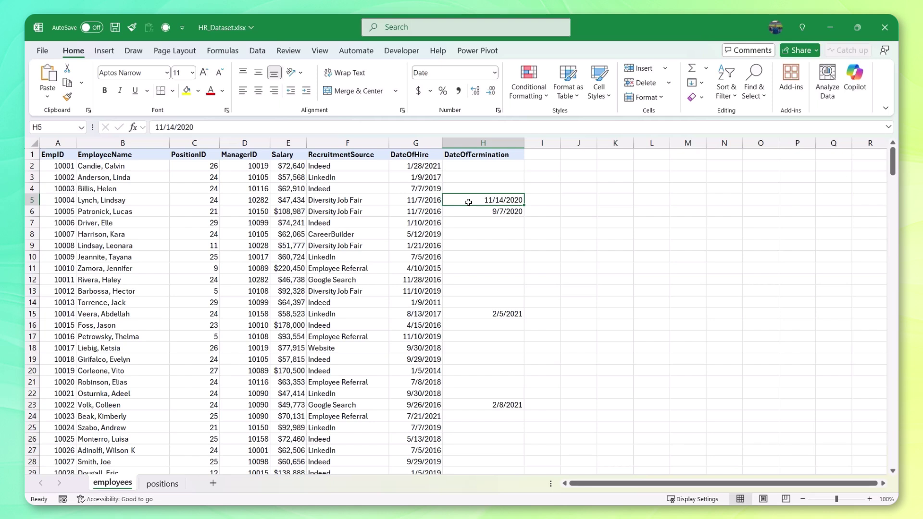
pyautogui.click(376, 183)
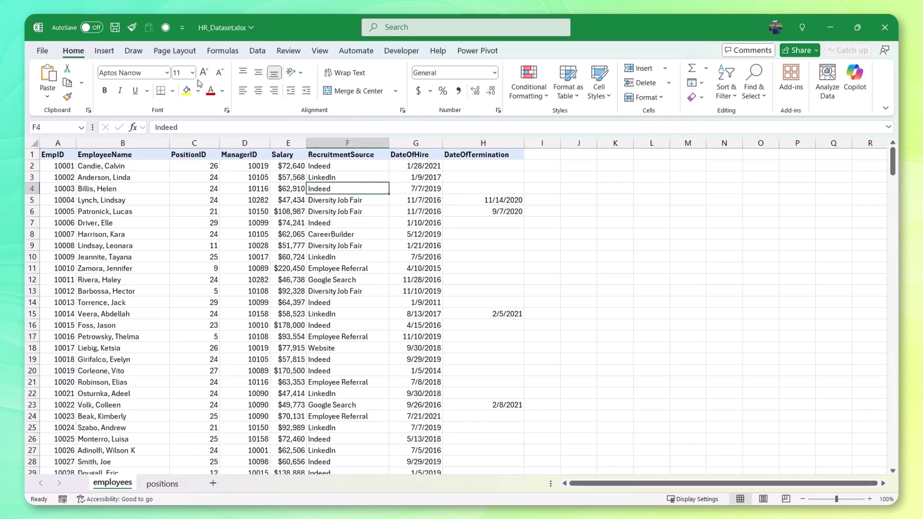
pyautogui.click(716, 97)
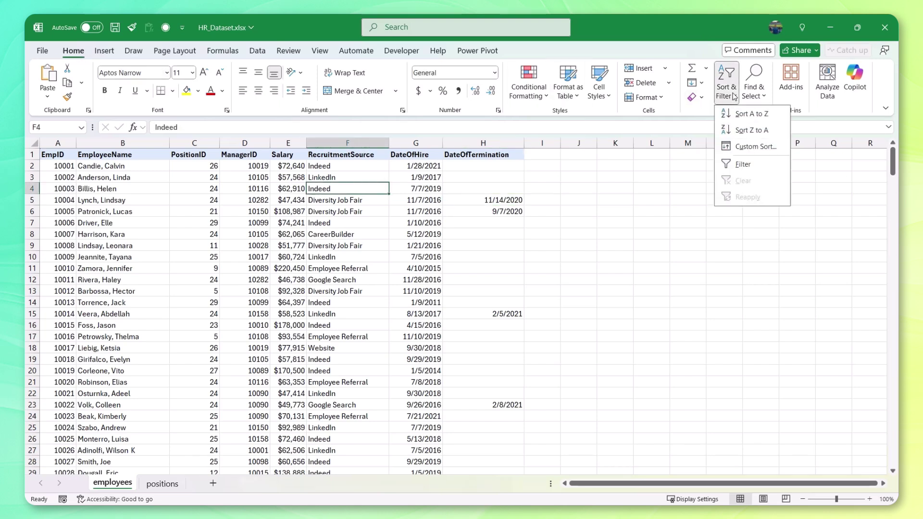
pyautogui.click(737, 167)
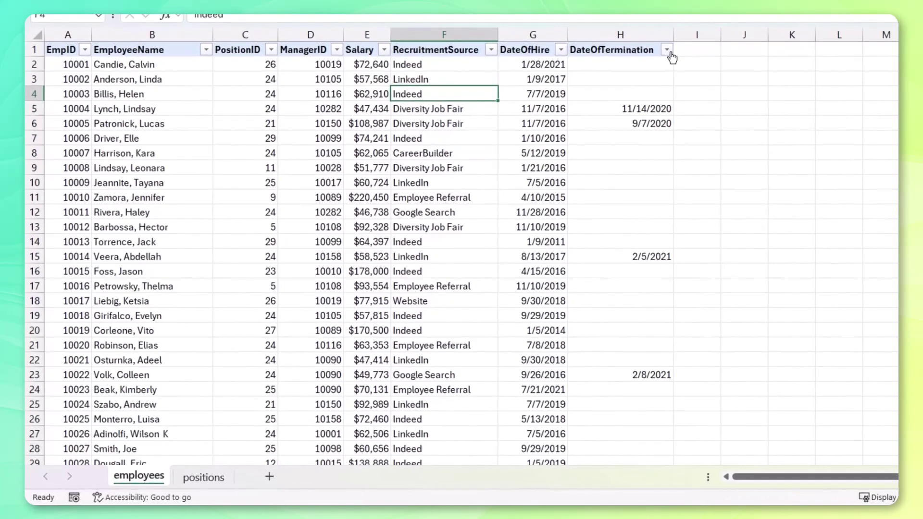
# Step: Filter DateOfTermination to show only (Blanks), leaving 207 of 311 records
pyautogui.click(574, 115)
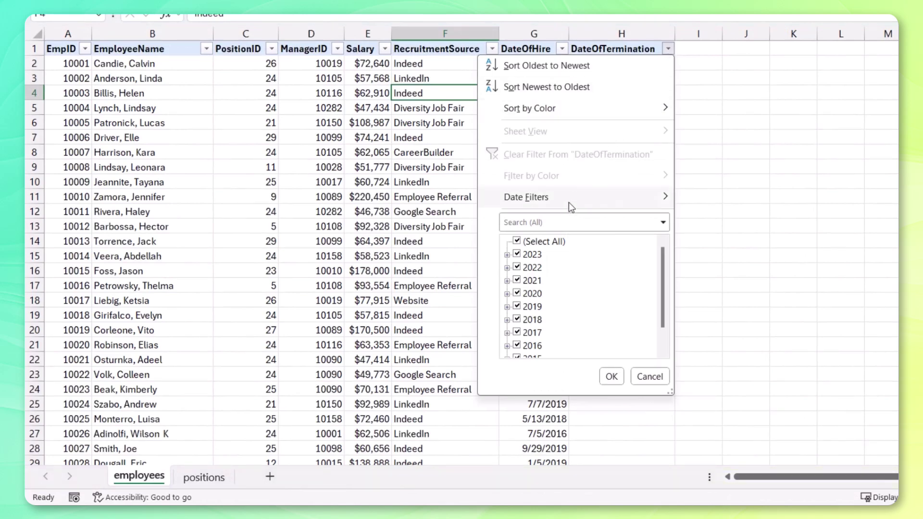
pyautogui.click(527, 243)
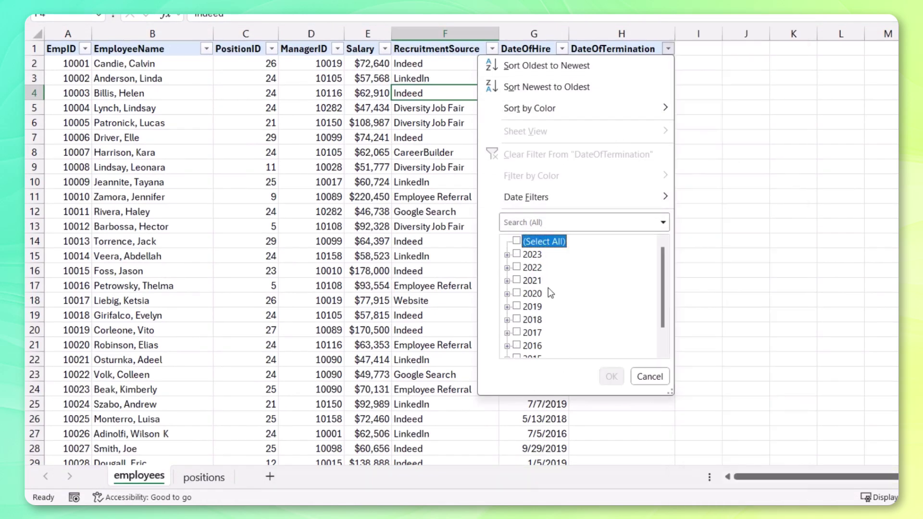
pyautogui.scroll(-1, 557, 281)
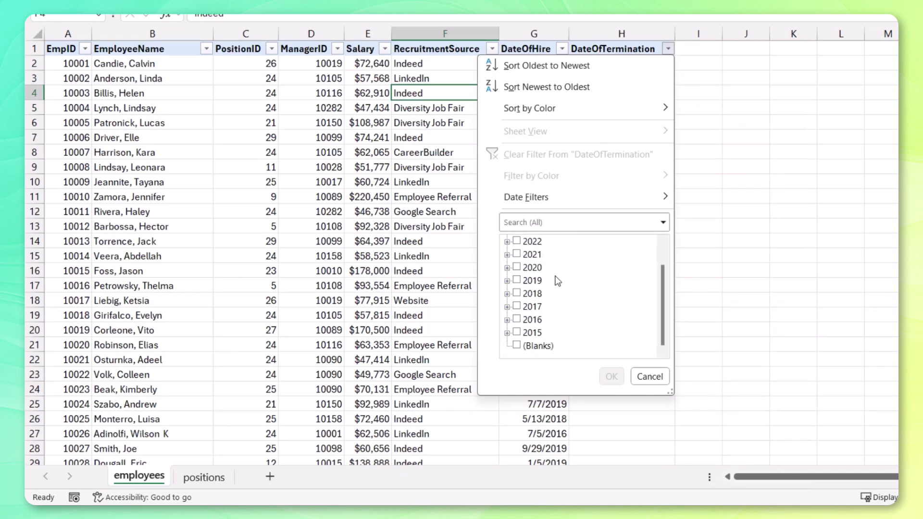
pyautogui.click(517, 345)
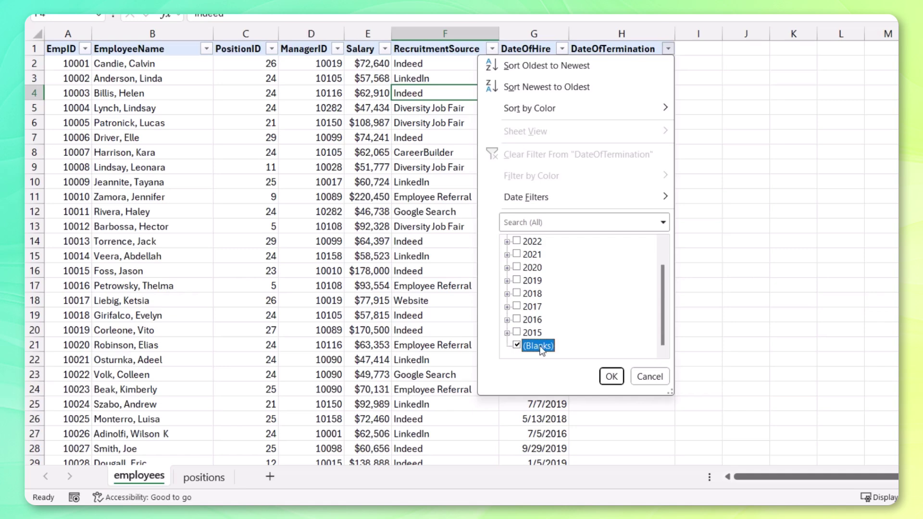
pyautogui.click(611, 377)
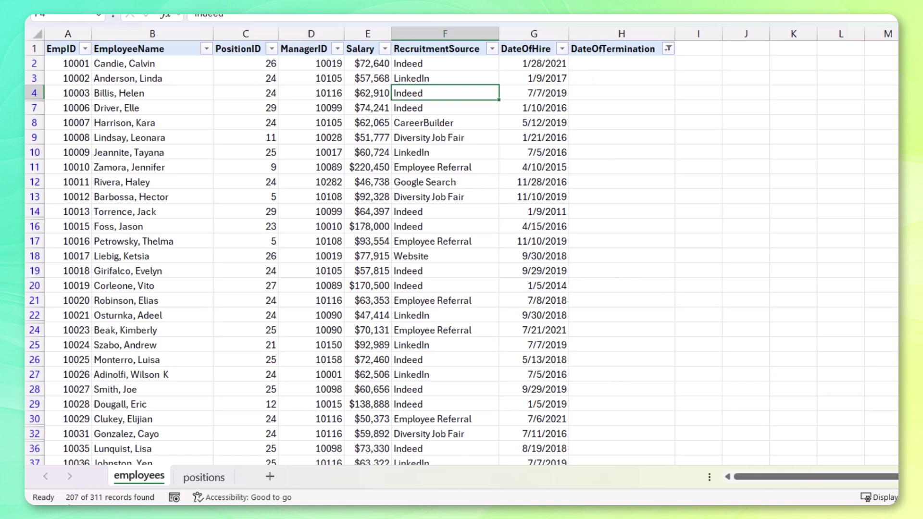
# Step: Select the visible Salary values from E2 down to the last row
pyautogui.moveTo(104, 505)
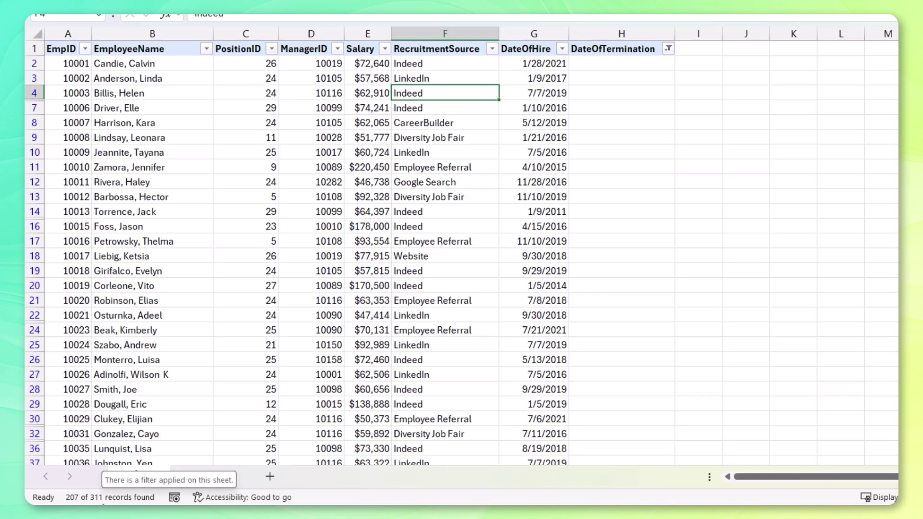
pyautogui.click(364, 70)
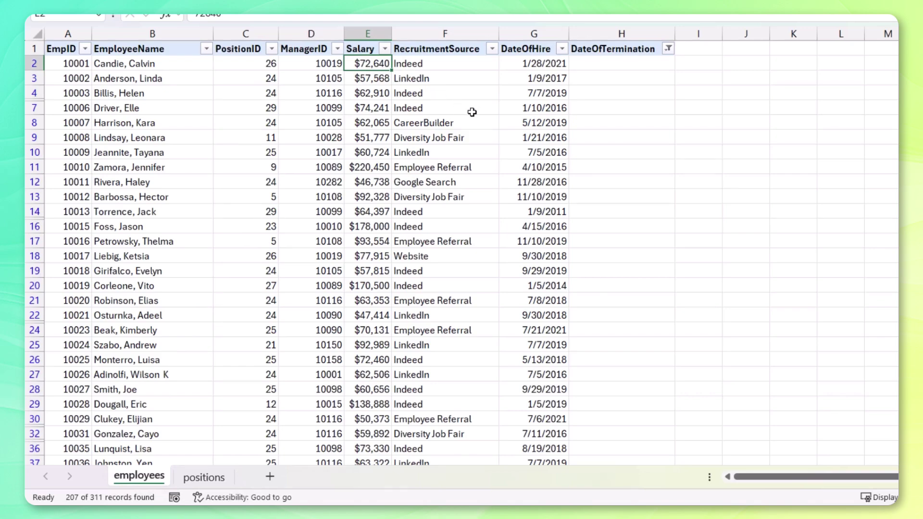
pyautogui.hotkey('ctrl', 'shift', 'Down')
pyautogui.hotkey('ctrl', 'BackSpace')
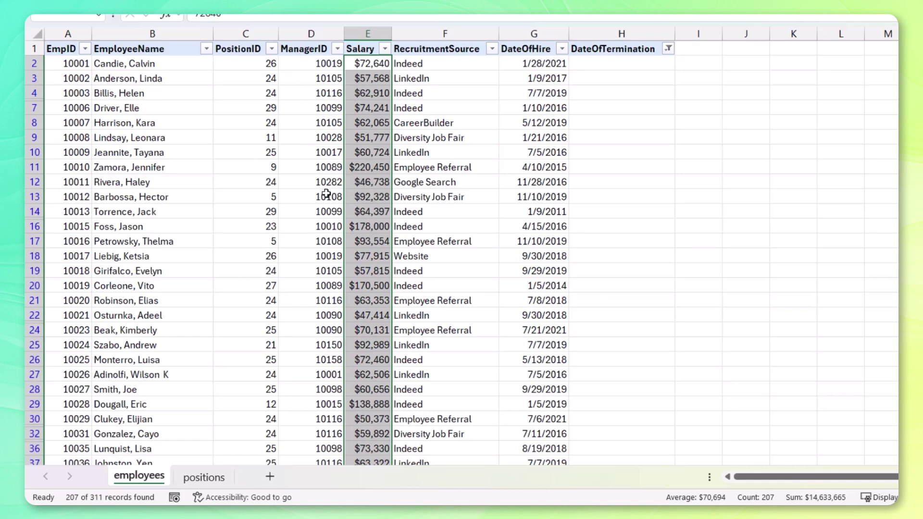
# Step: Sort the Salary column largest to smallest via its Alt+Down filter menu
pyautogui.click(358, 168)
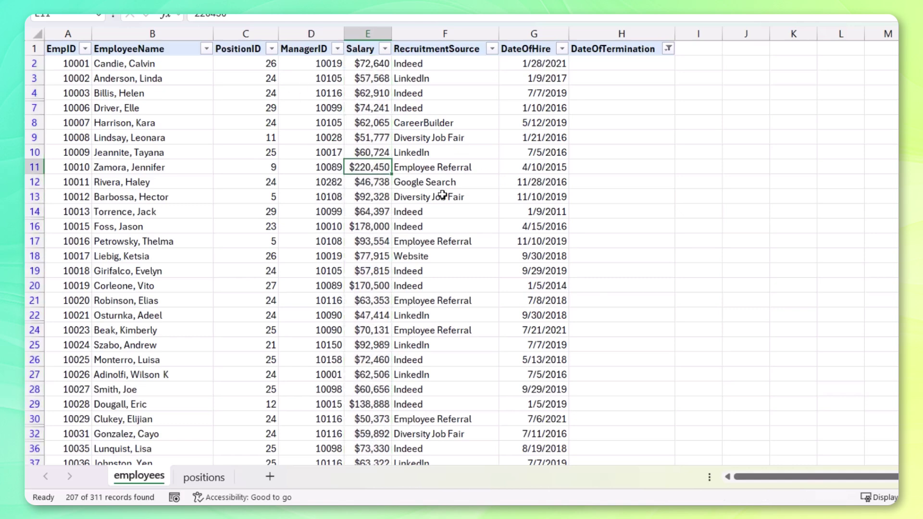
pyautogui.click(374, 49)
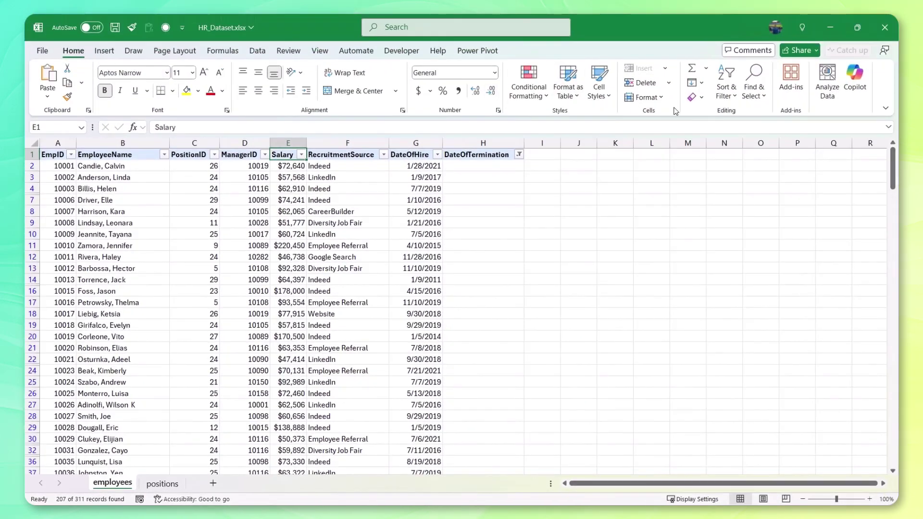
pyautogui.click(726, 89)
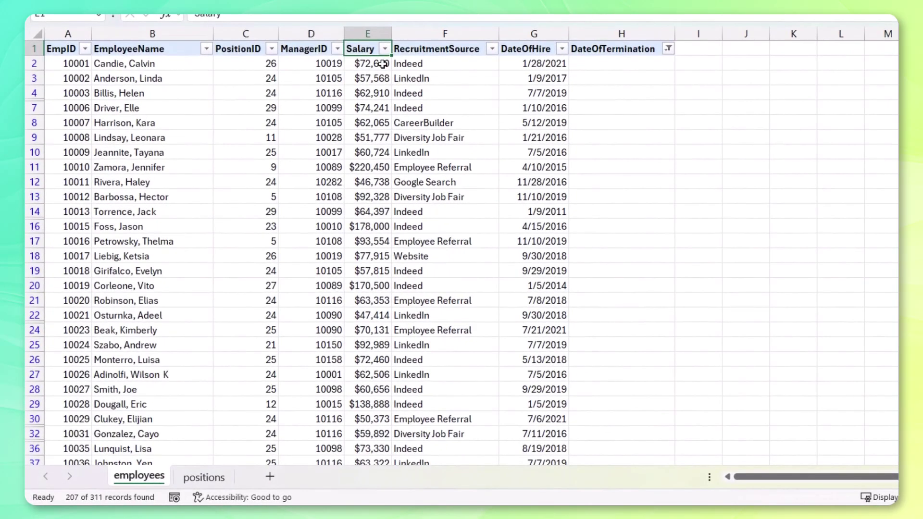
pyautogui.hotkey('alt', 'Down')
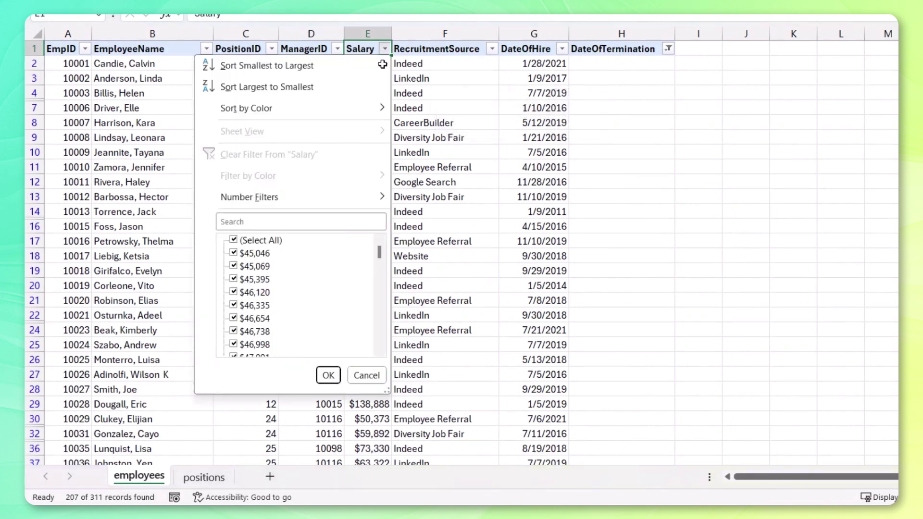
pyautogui.press('Down')
pyautogui.press('Down')
pyautogui.press('Down')
pyautogui.press('Down')
pyautogui.press('Down')
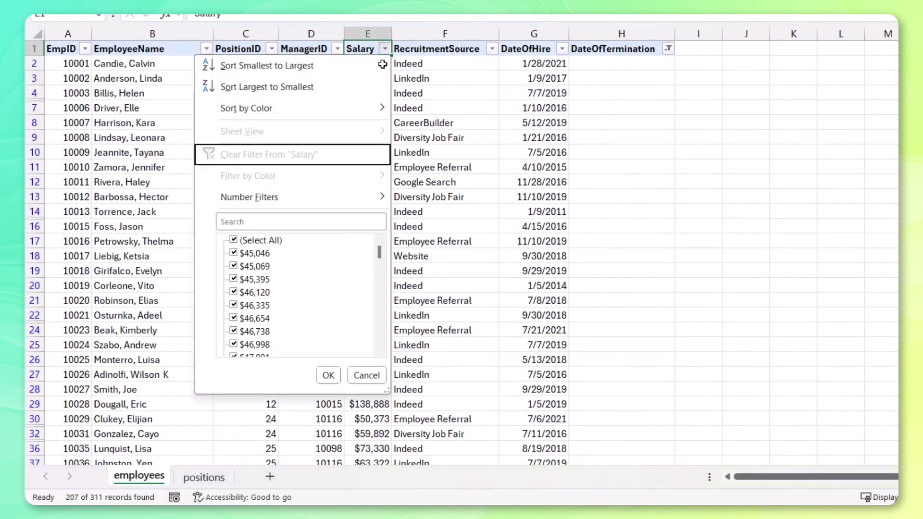
pyautogui.press('Up')
pyautogui.press('Up')
pyautogui.press('Up')
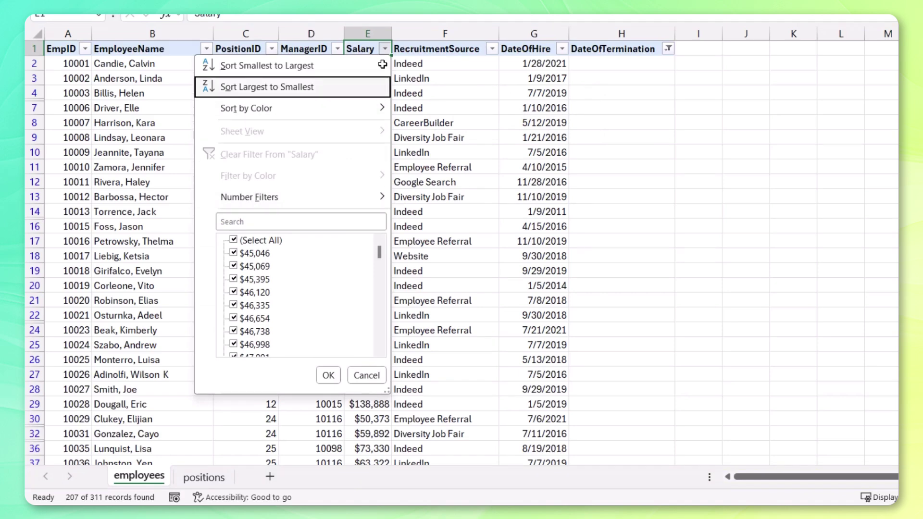
pyautogui.press('space')
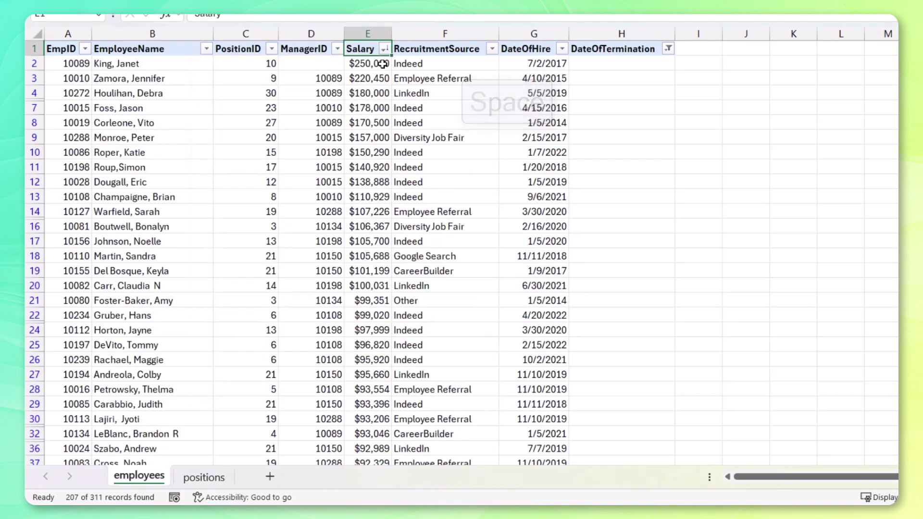
# Step: Check the top row: employee name, the $250,000 salary, and empty ManagerID D2
pyautogui.click(154, 63)
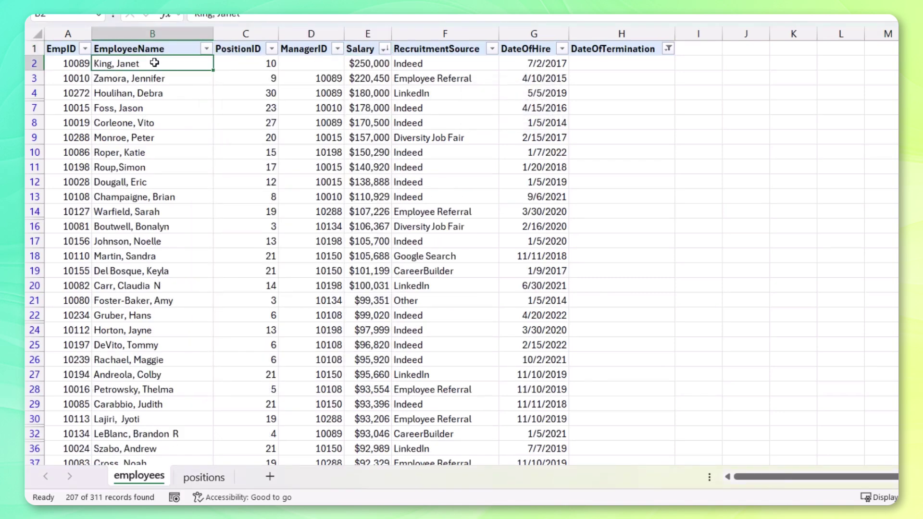
pyautogui.click(378, 67)
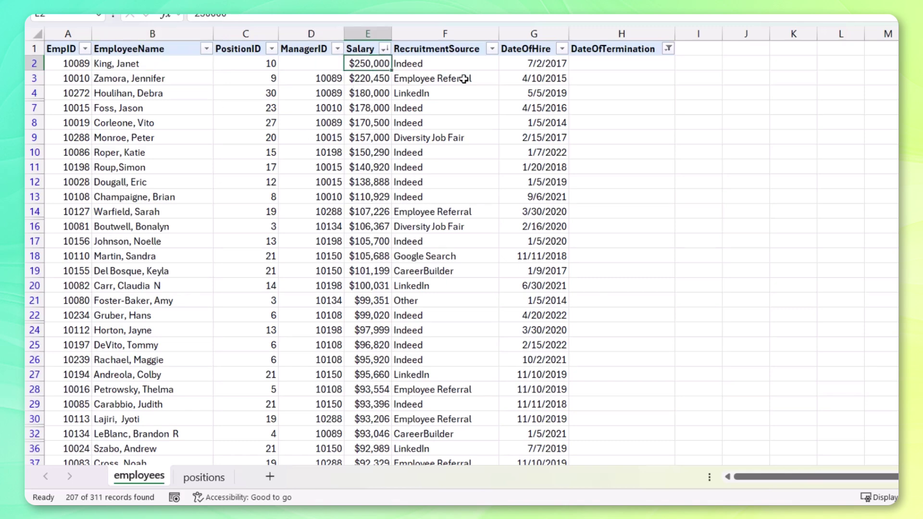
pyautogui.click(315, 62)
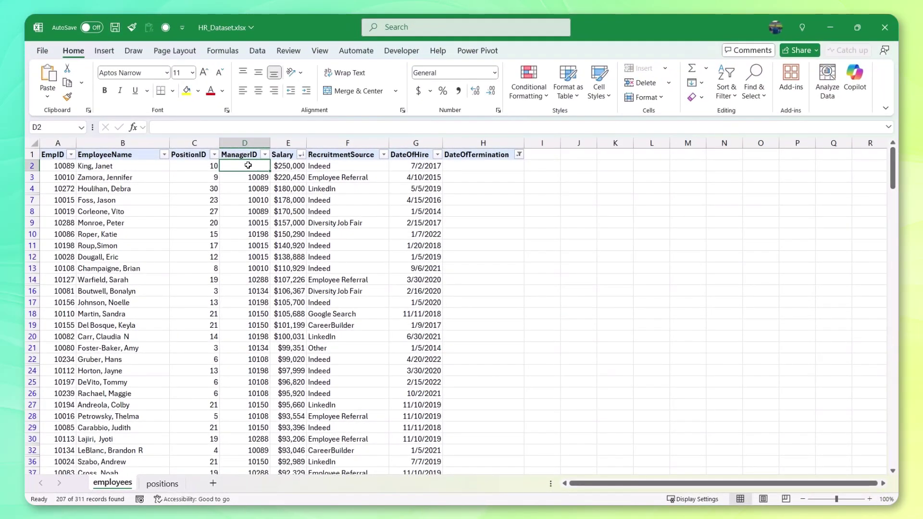
# Step: Clear the blank-termination filter with Ctrl+Shift+L, then restore the header filter arrows
pyautogui.click(735, 96)
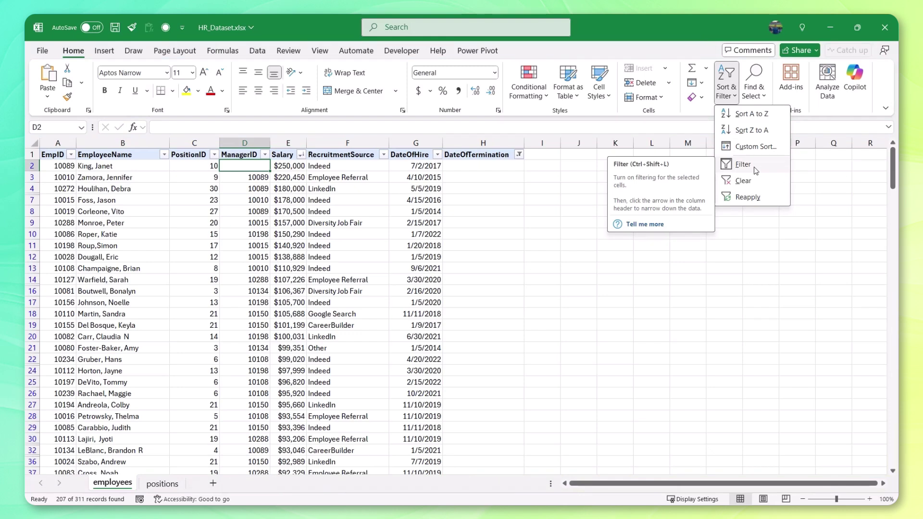
pyautogui.click(367, 184)
pyautogui.hotkey('ctrl', 'shift', 'l')
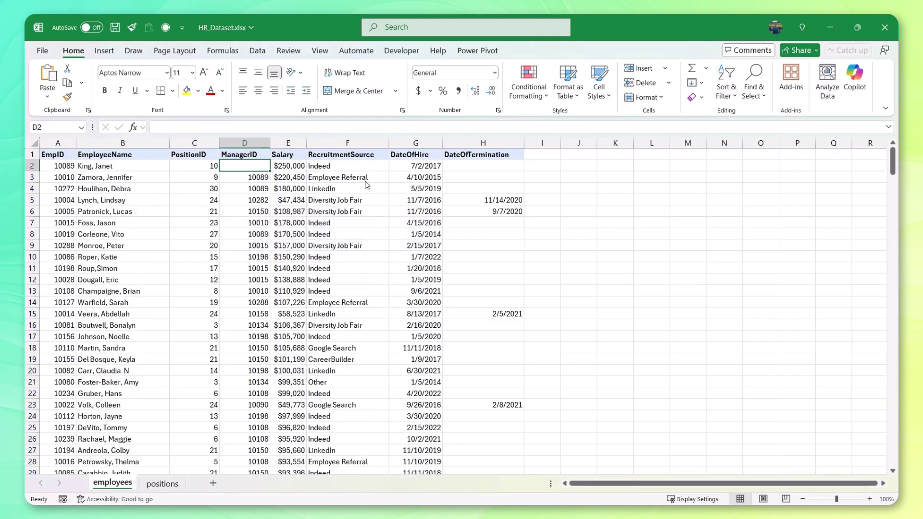
pyautogui.hotkey('ctrl', 'shift', 'l')
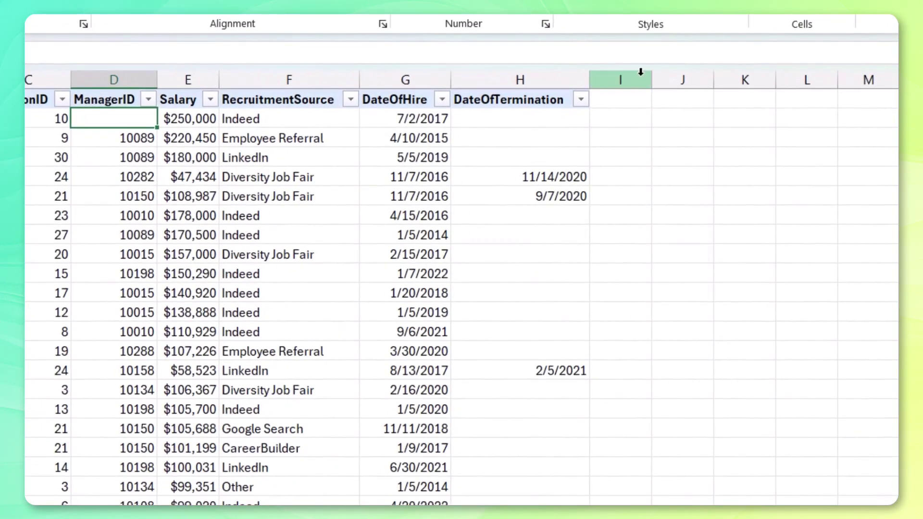
# Step: Add a 'Status' heading in cell I1
pyautogui.click(622, 99)
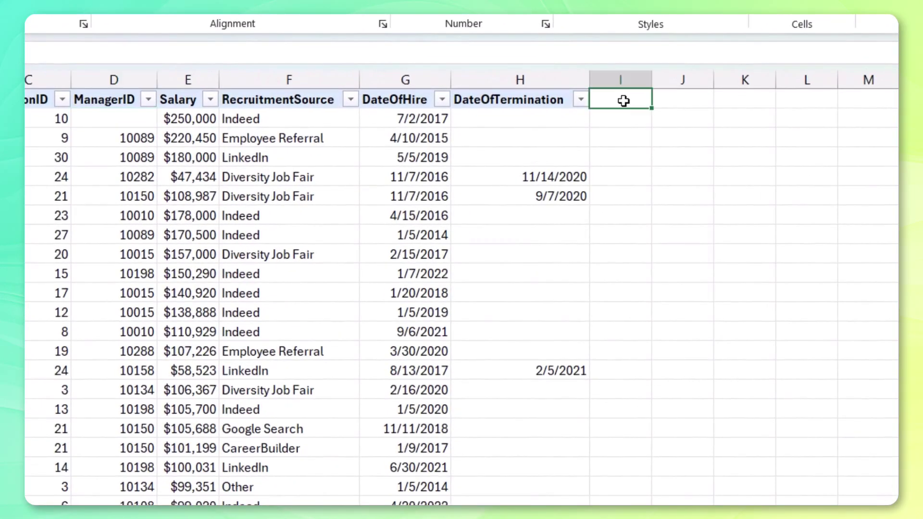
pyautogui.write('Status')
pyautogui.press('Return')
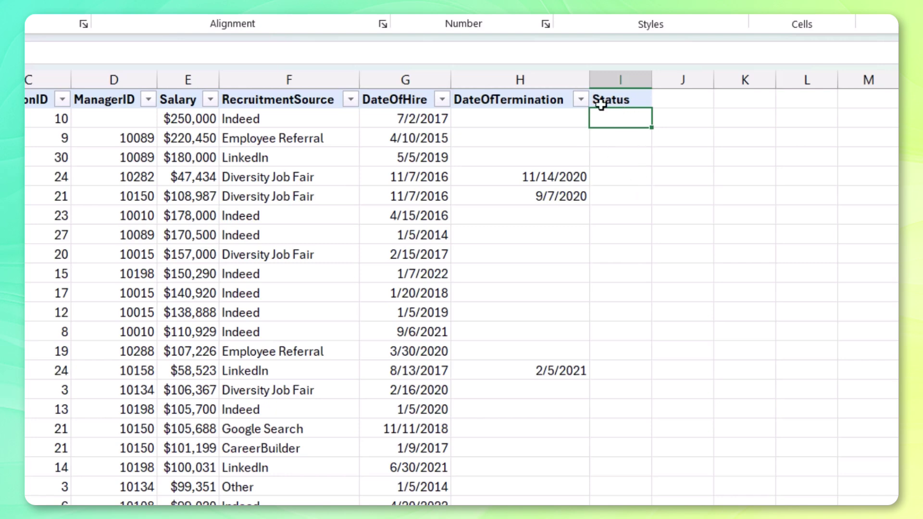
# Step: Enter =IF(H2="","Active","Inactive") in I2, which shows Active
pyautogui.click(530, 116)
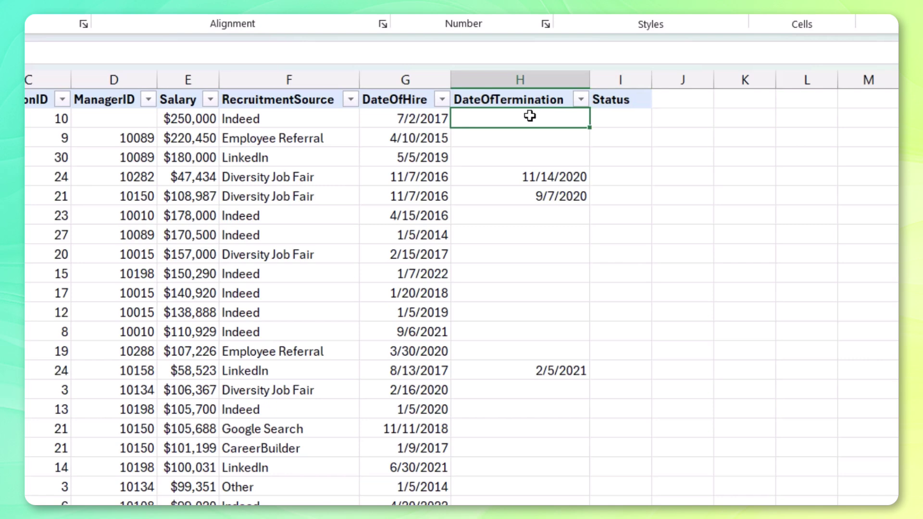
pyautogui.click(608, 117)
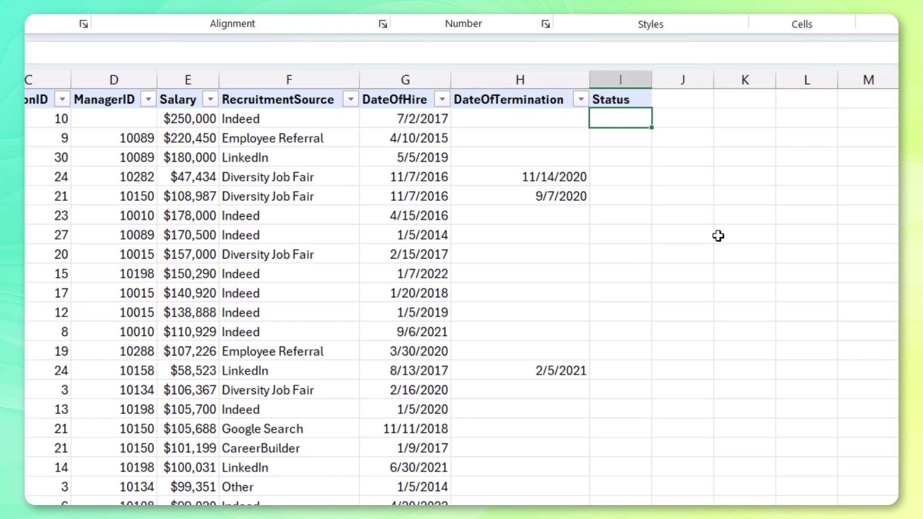
pyautogui.write('=IF')
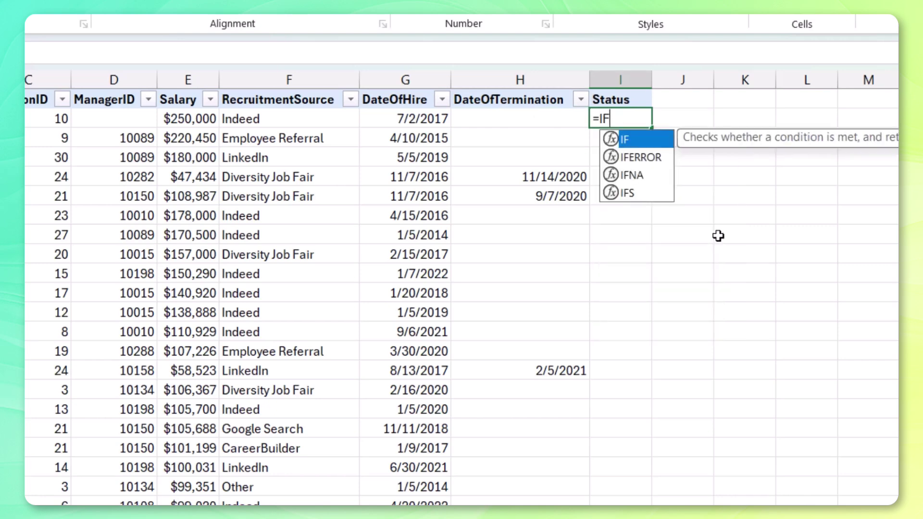
pyautogui.write('(')
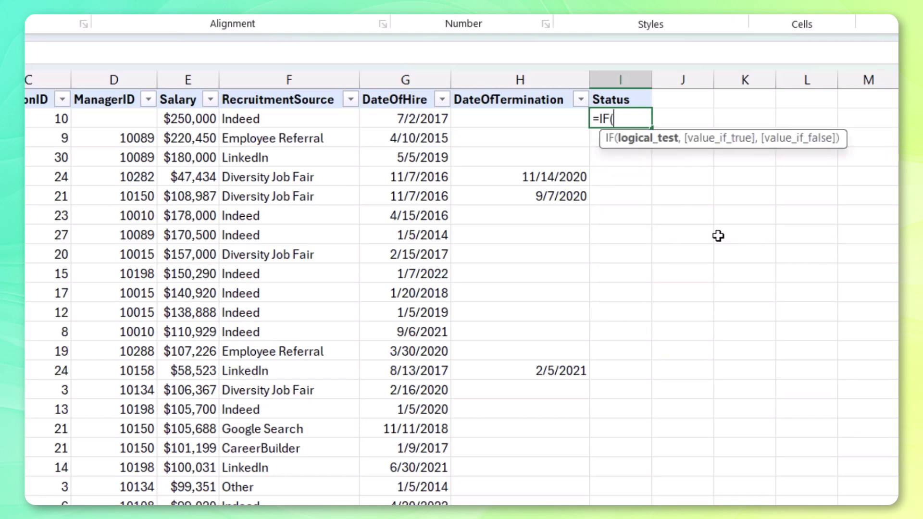
pyautogui.click(550, 121)
pyautogui.write('=')
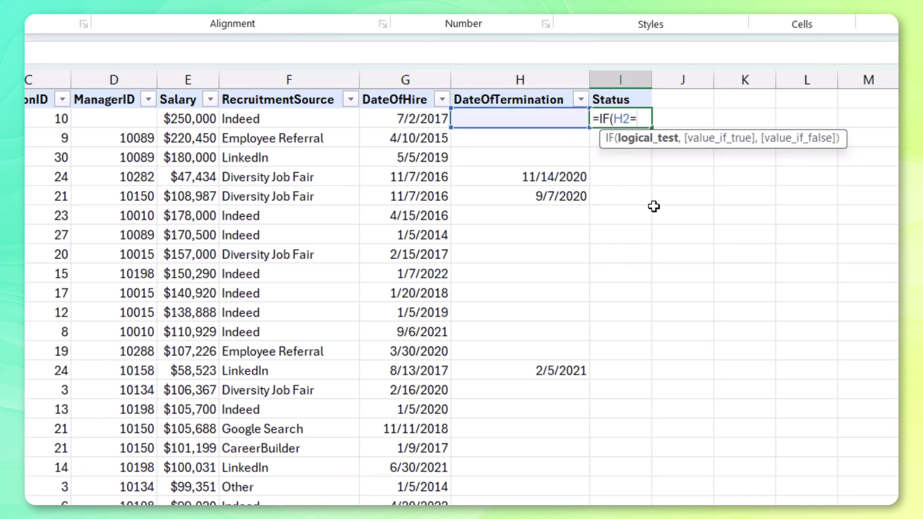
pyautogui.write('"",')
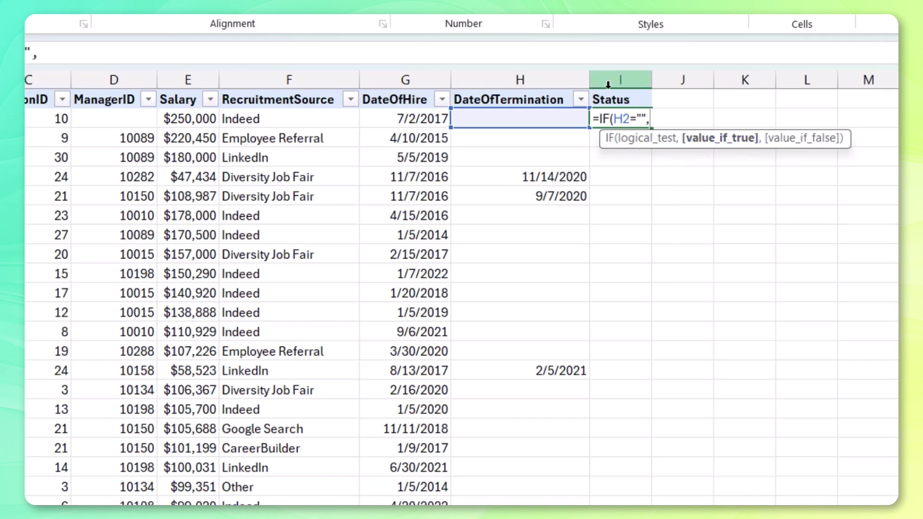
pyautogui.write('"Active:')
pyautogui.press('BackSpace')
pyautogui.write('"')
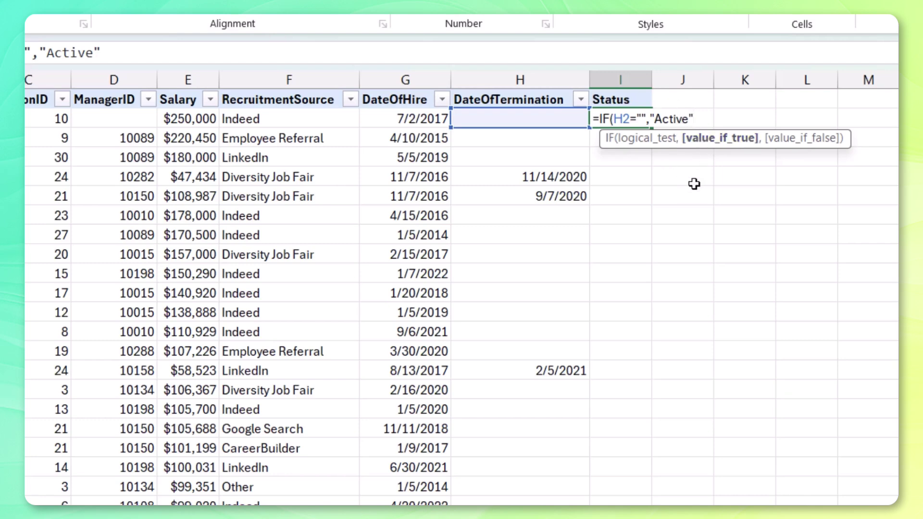
pyautogui.write(',')
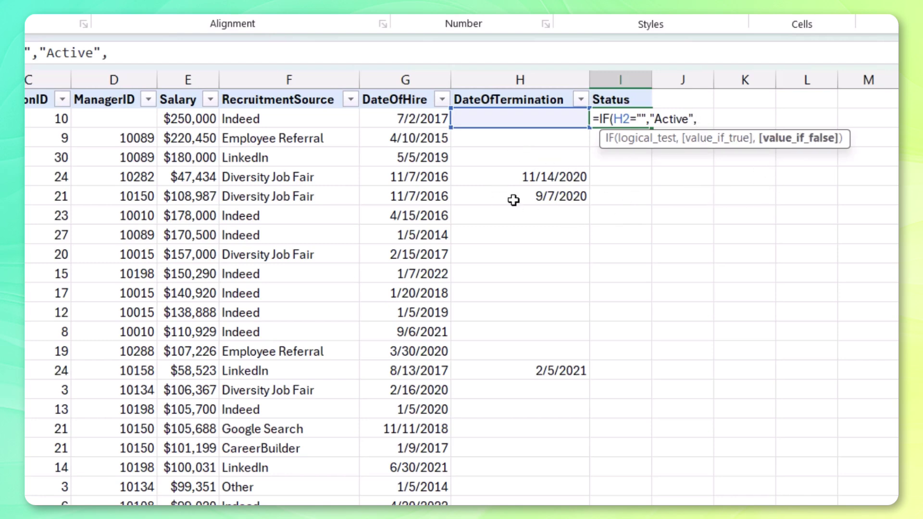
pyautogui.write('"Inactive:')
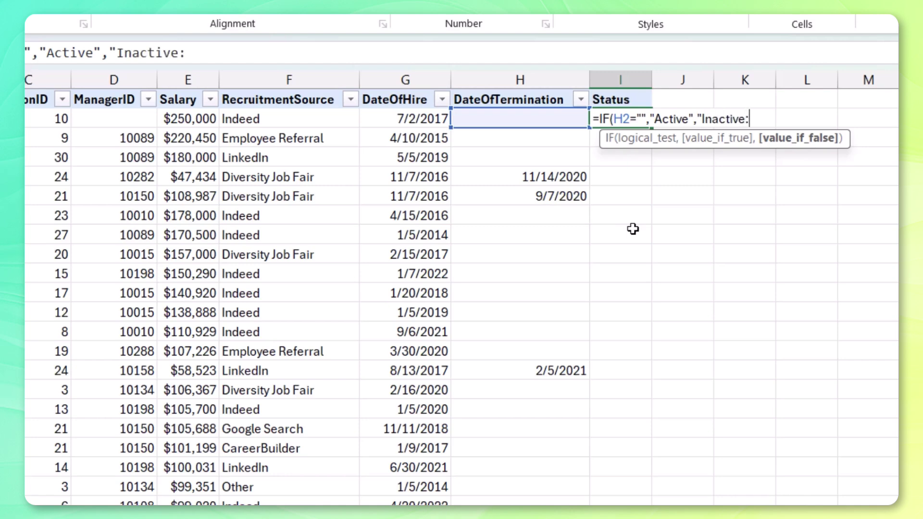
pyautogui.press('BackSpace')
pyautogui.write('")')
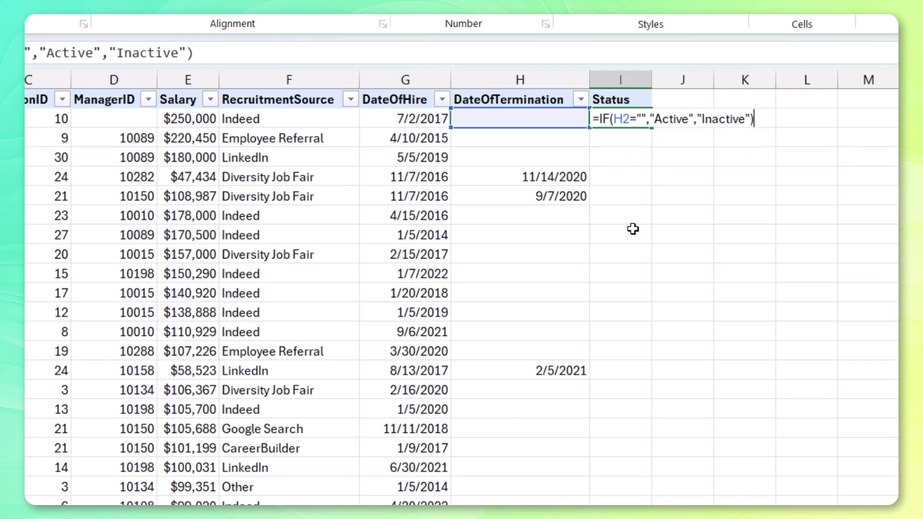
pyautogui.press('Return')
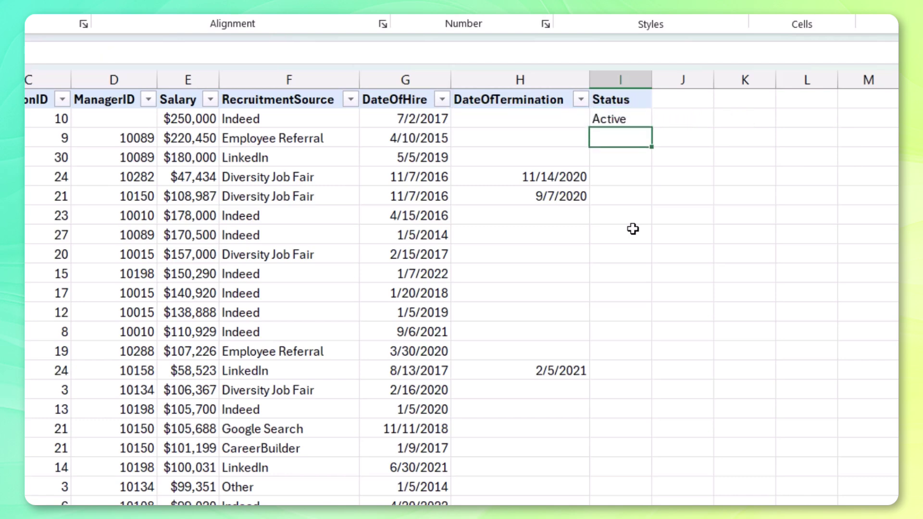
# Step: Copy I2's Status formula down column I, spot-check several rows, and glance at positions
pyautogui.click(626, 121)
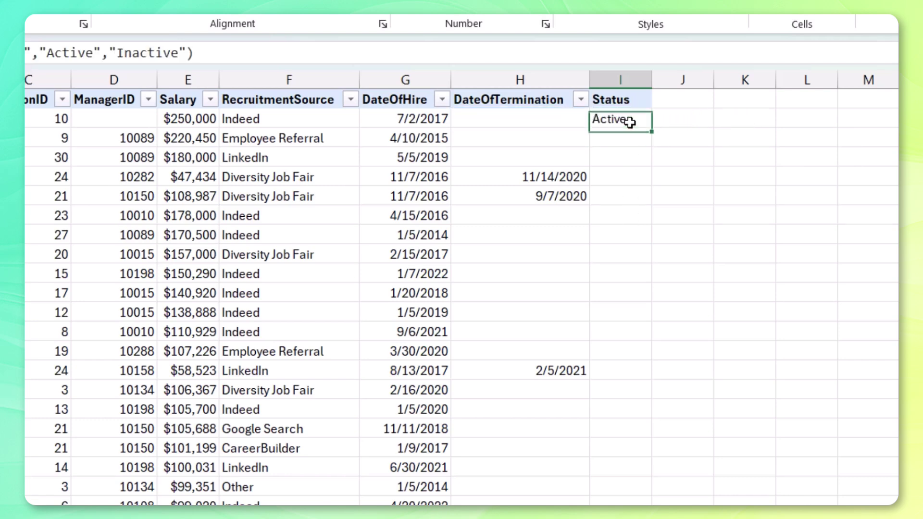
pyautogui.doubleClick(651, 129)
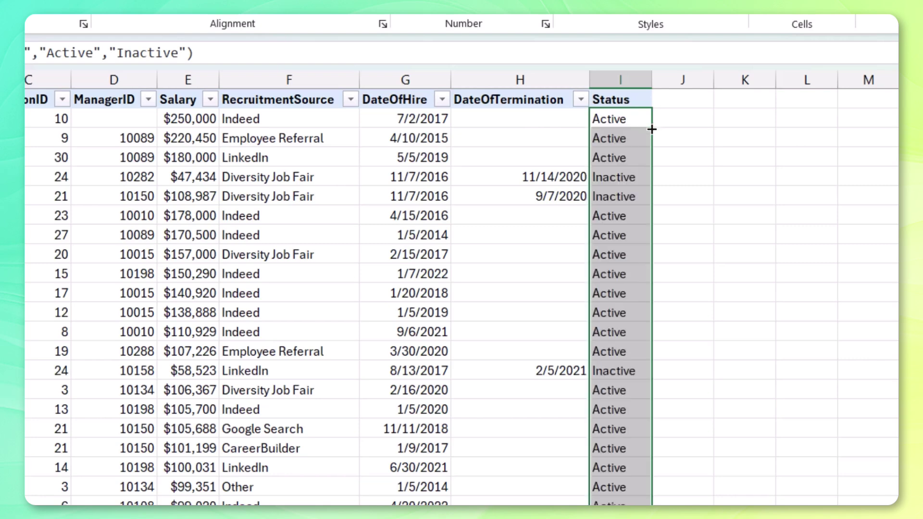
pyautogui.moveTo(615, 140); pyautogui.dragTo(615, 156)
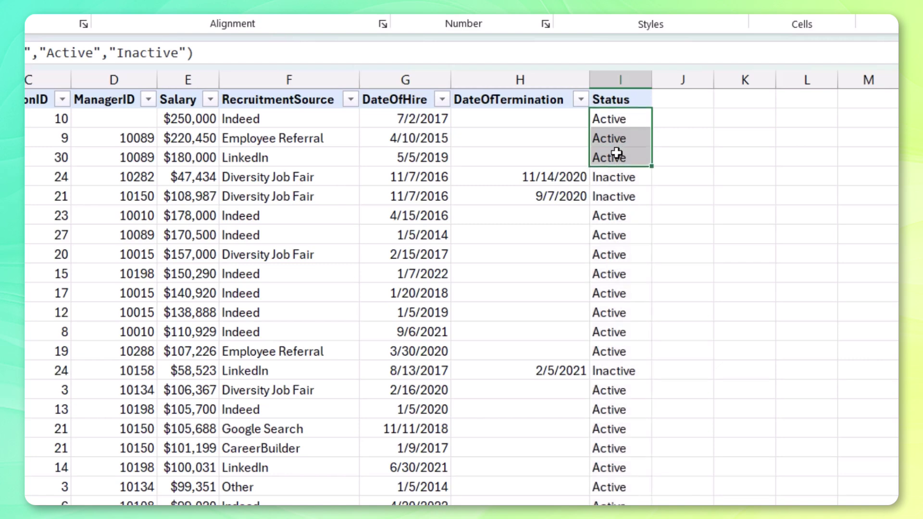
pyautogui.click(615, 177)
pyautogui.click(616, 197)
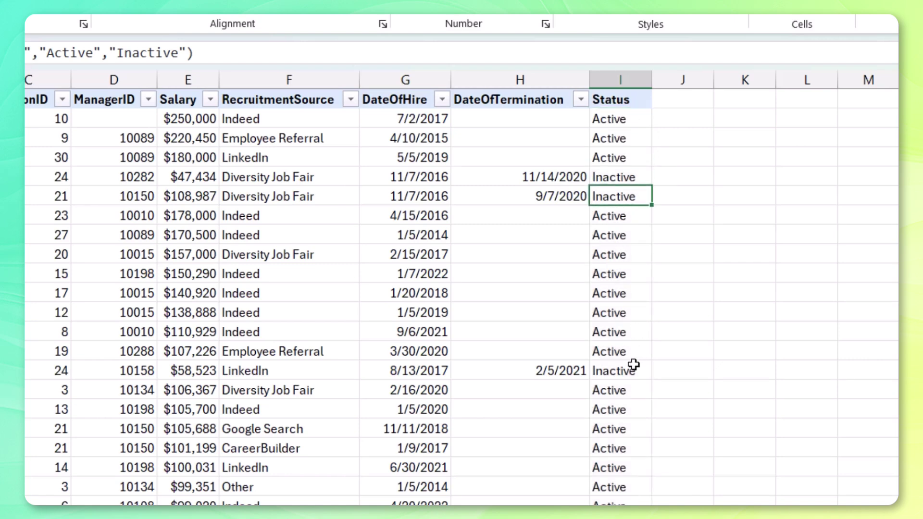
pyautogui.click(637, 350)
pyautogui.click(633, 370)
pyautogui.click(630, 408)
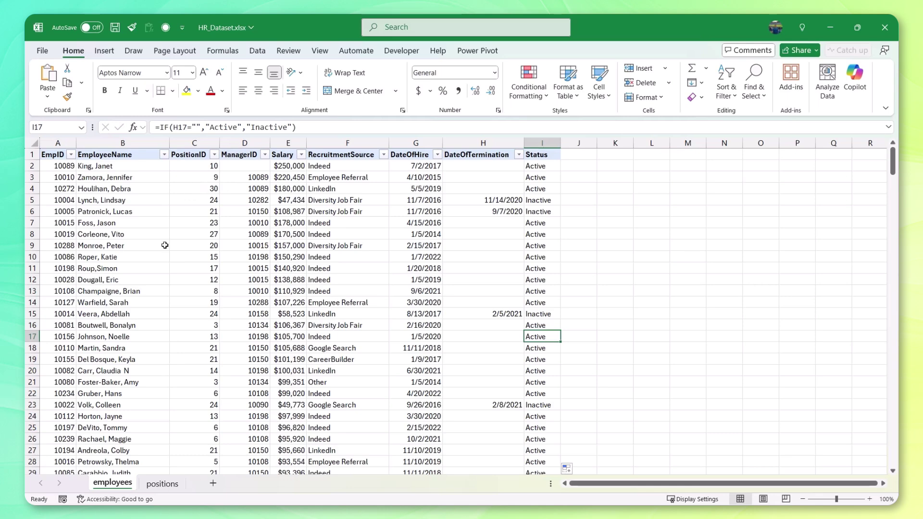
pyautogui.click(163, 484)
pyautogui.click(127, 483)
# Step: Insert two blank columns before ManagerID
pyautogui.click(239, 144)
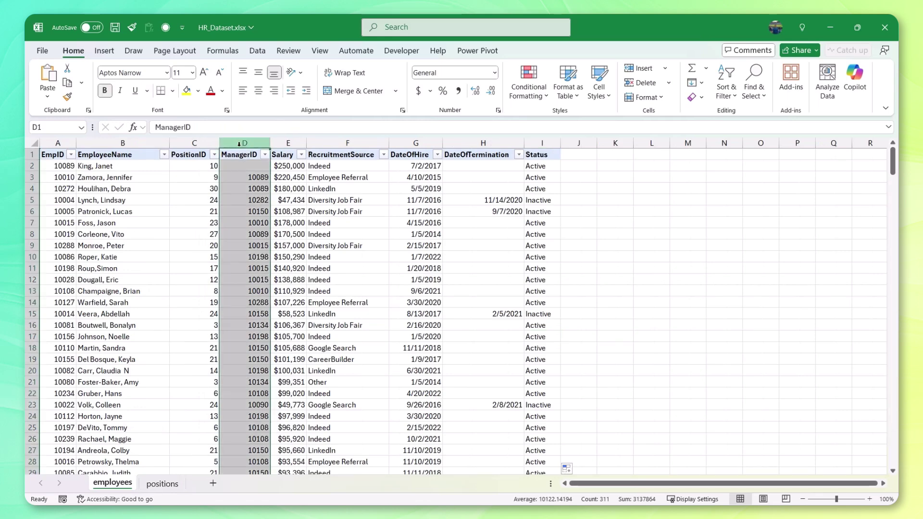
pyautogui.rightClick(238, 144)
pyautogui.click(276, 263)
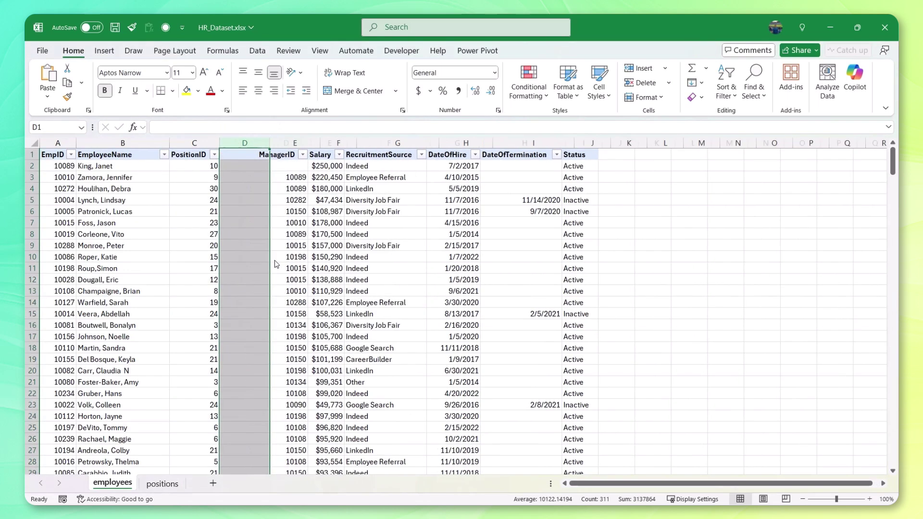
pyautogui.rightClick(244, 142)
pyautogui.press('F4')
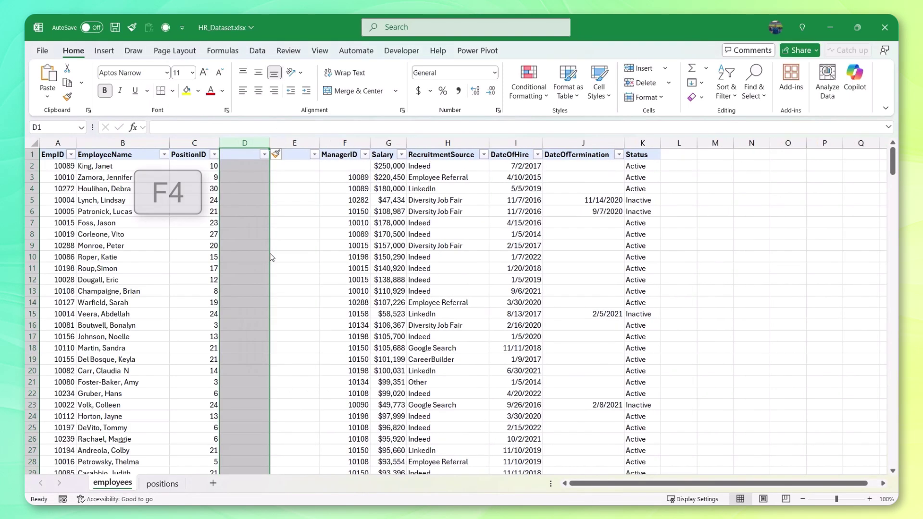
# Step: Label the new columns 'Position' and 'Department'
pyautogui.click(246, 156)
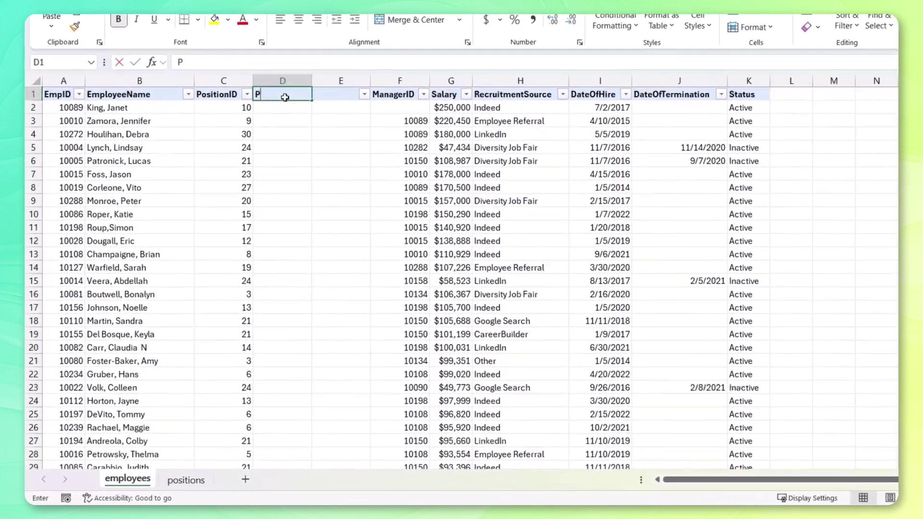
pyautogui.write('Position')
pyautogui.press('Tab')
pyautogui.write('Department')
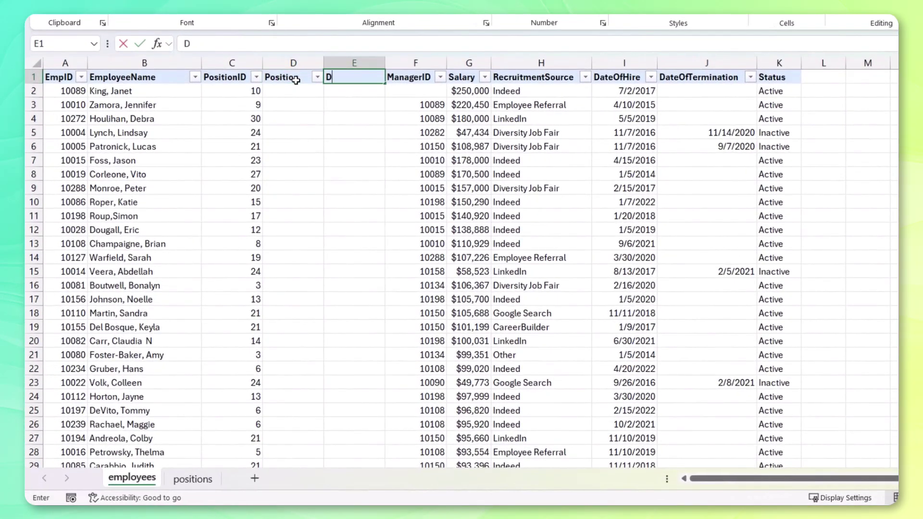
pyautogui.press('Return')
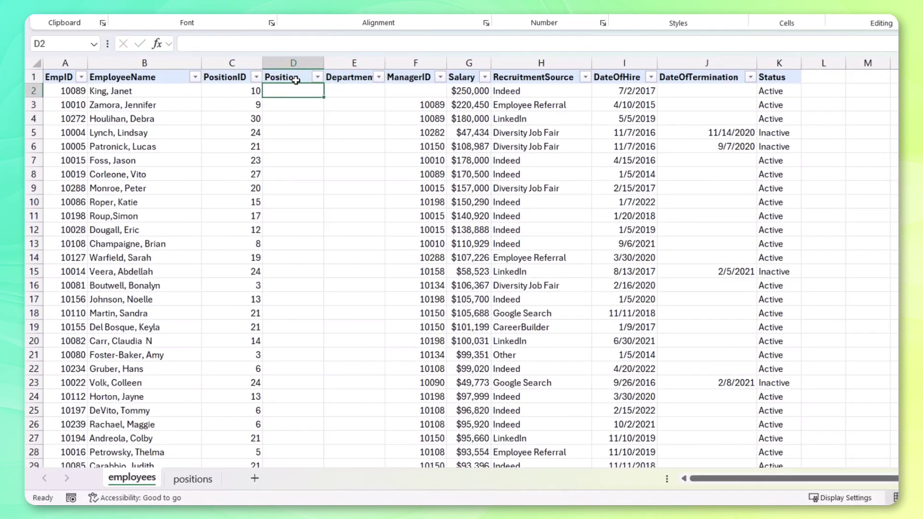
# Step: Enter an XLOOKUP in D2 returning the position title, President & CEO, and widen column D
pyautogui.write('=XLOO')
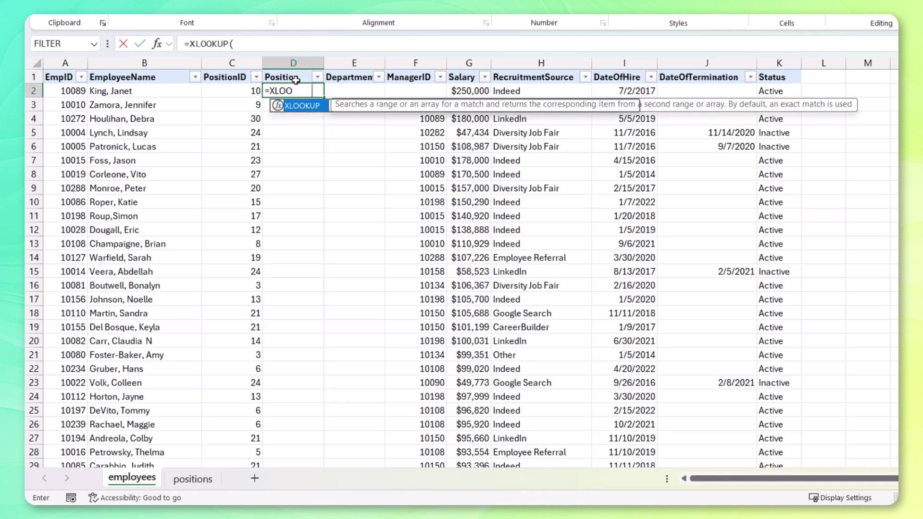
pyautogui.press('Tab')
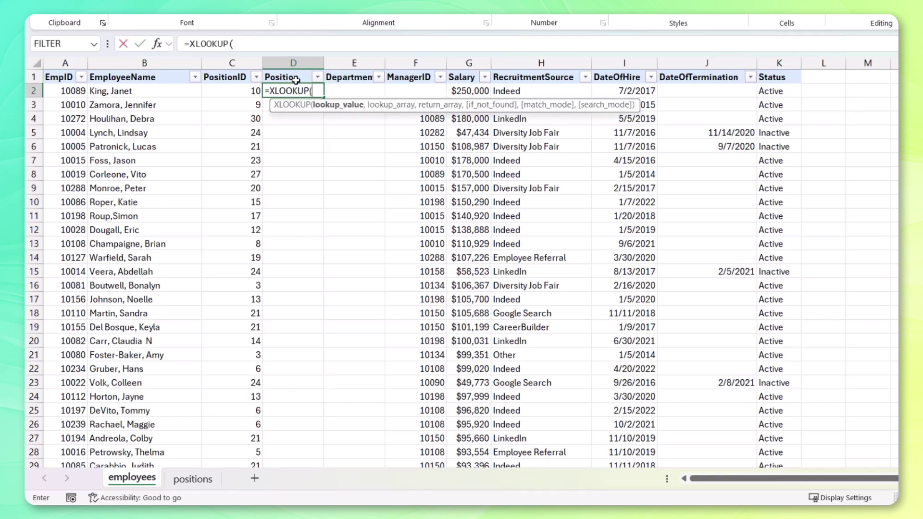
pyautogui.click(242, 89)
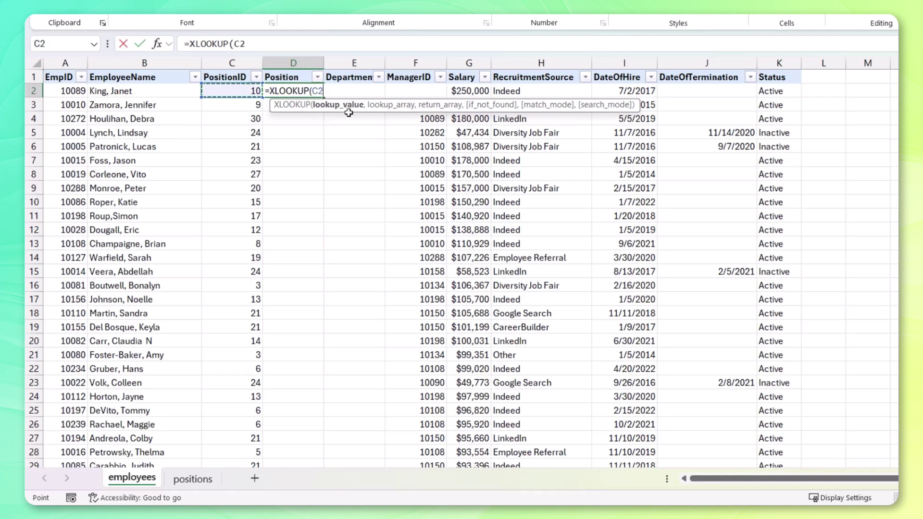
pyautogui.write(',')
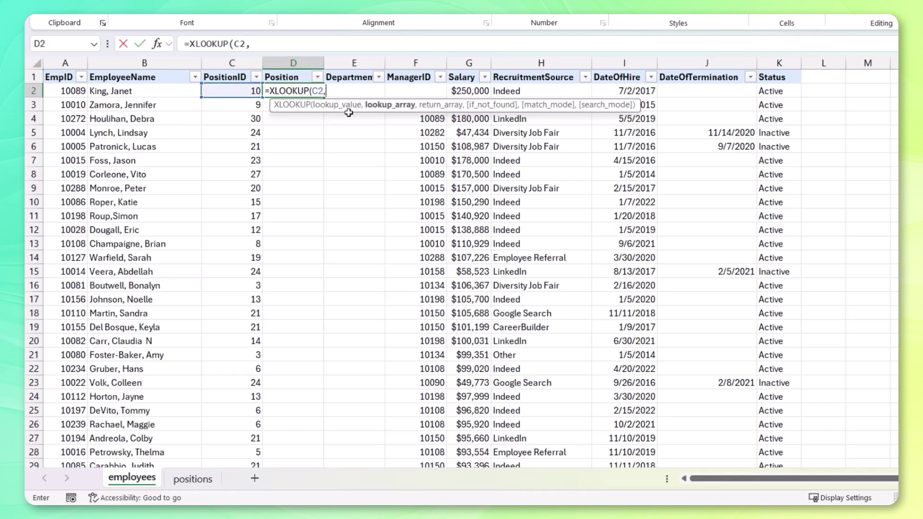
pyautogui.click(204, 479)
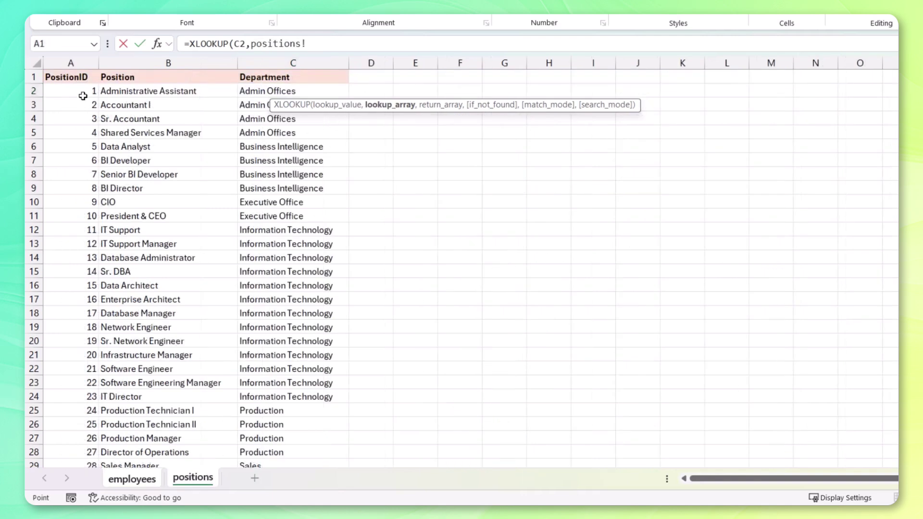
pyautogui.moveTo(82, 96); pyautogui.dragTo(92, 425)
pyautogui.write(',')
pyautogui.scroll(2, 210, 219)
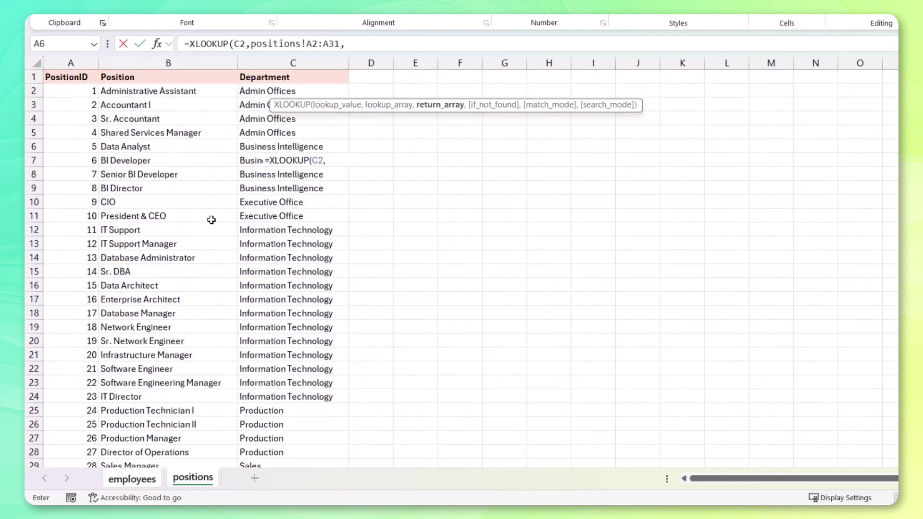
pyautogui.moveTo(160, 91); pyautogui.dragTo(163, 436)
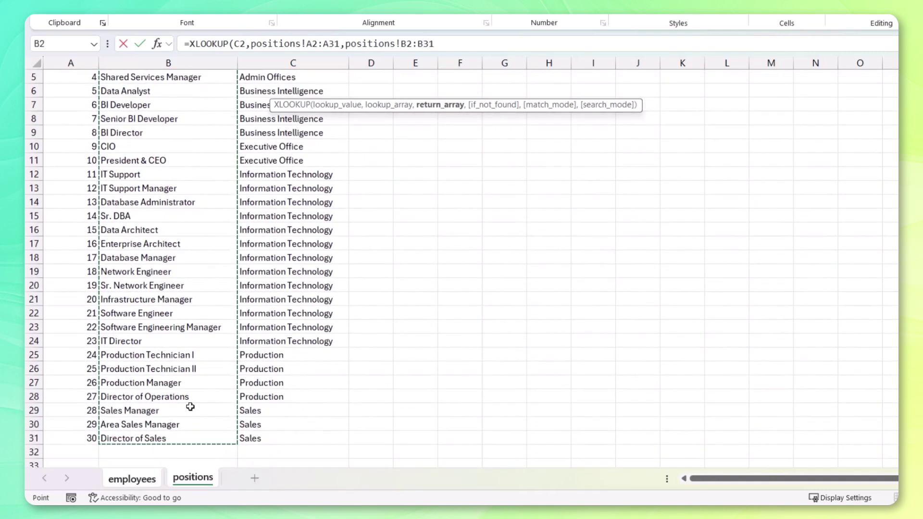
pyautogui.write(')')
pyautogui.press('Return')
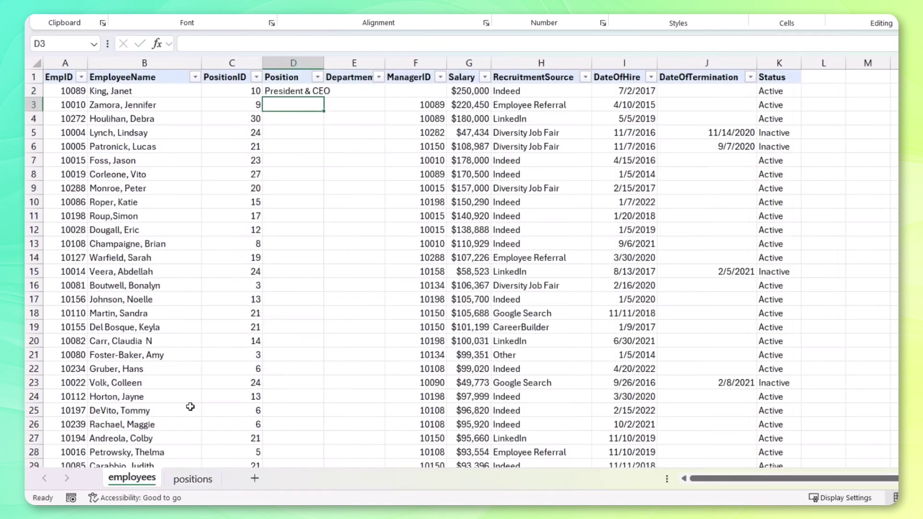
pyautogui.press('Up')
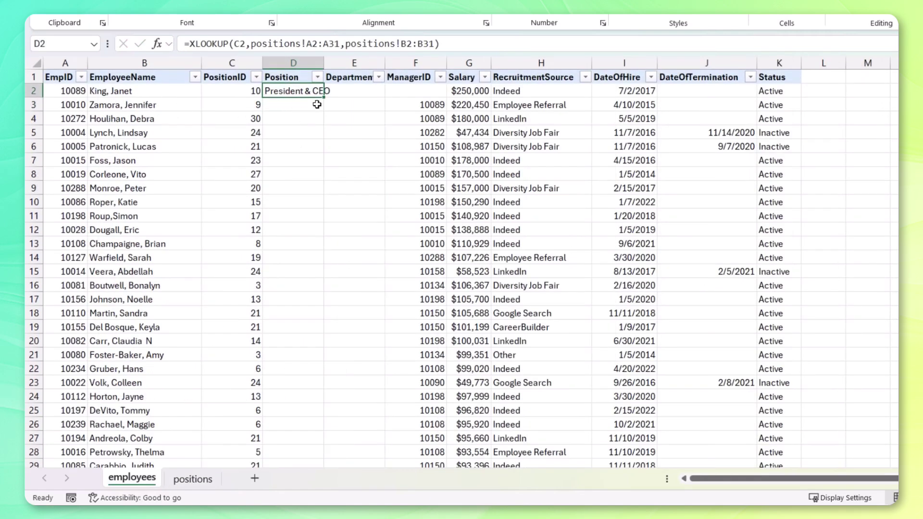
pyautogui.doubleClick(324, 64)
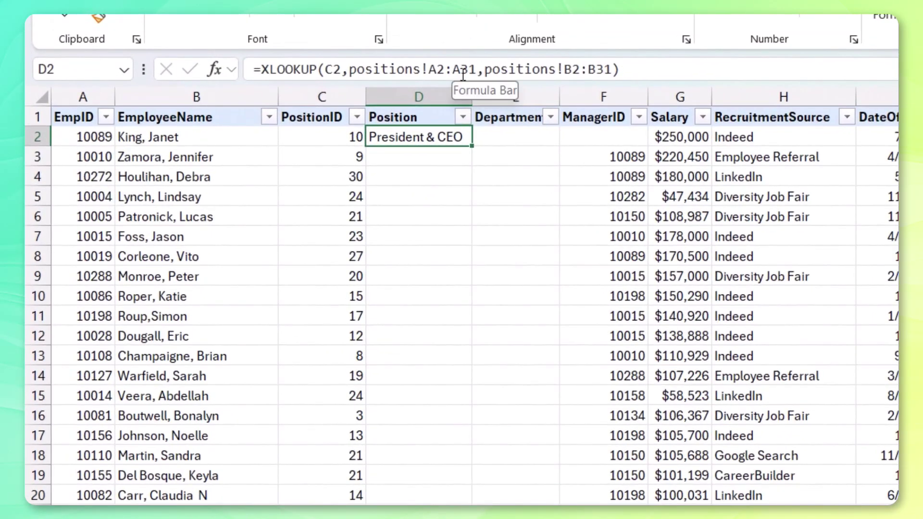
# Step: Copy the lookup into Department cell E2, edit it, then undo the change
pyautogui.moveTo(472, 145); pyautogui.dragTo(530, 138)
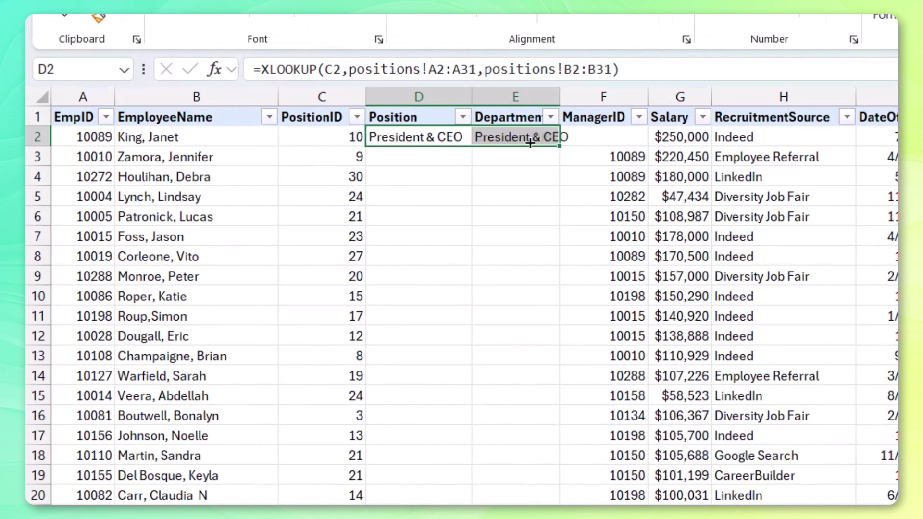
pyautogui.click(529, 137)
pyautogui.press('F2')
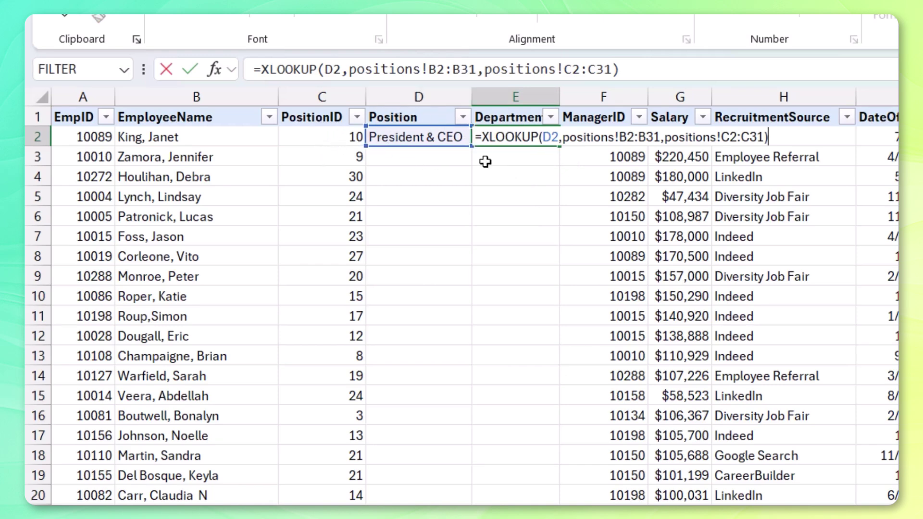
pyautogui.hotkey('ctrl', 'Return')
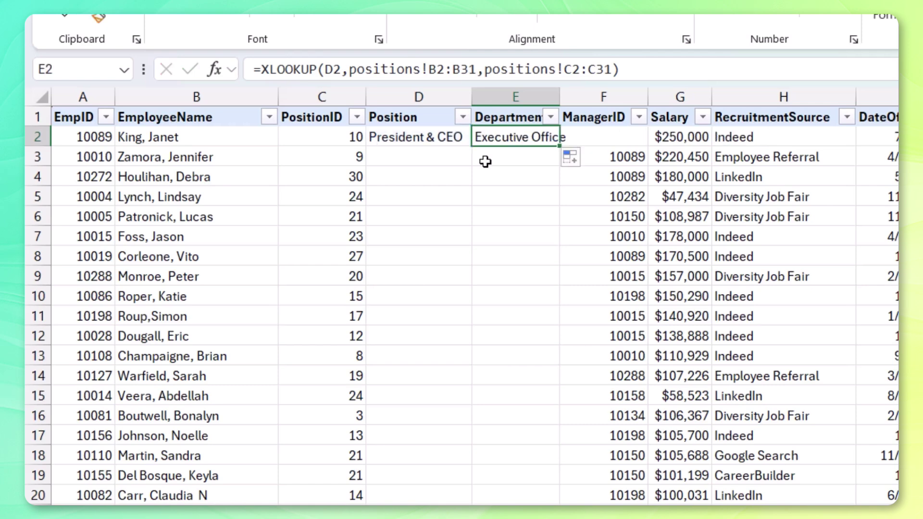
pyautogui.hotkey('ctrl', 'z')
pyautogui.press('Left')
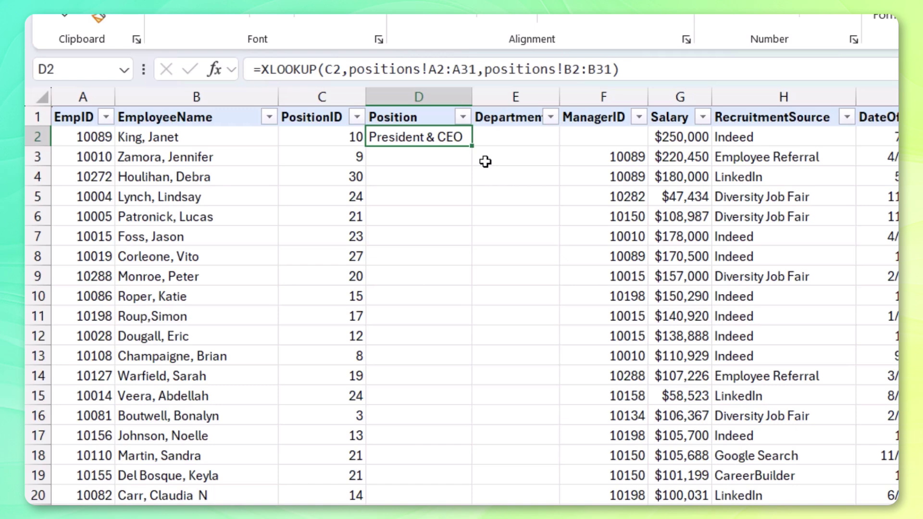
# Step: Start retyping D2 as =XLOOKUP($C2, with the PositionID column locked
pyautogui.write('=XL')
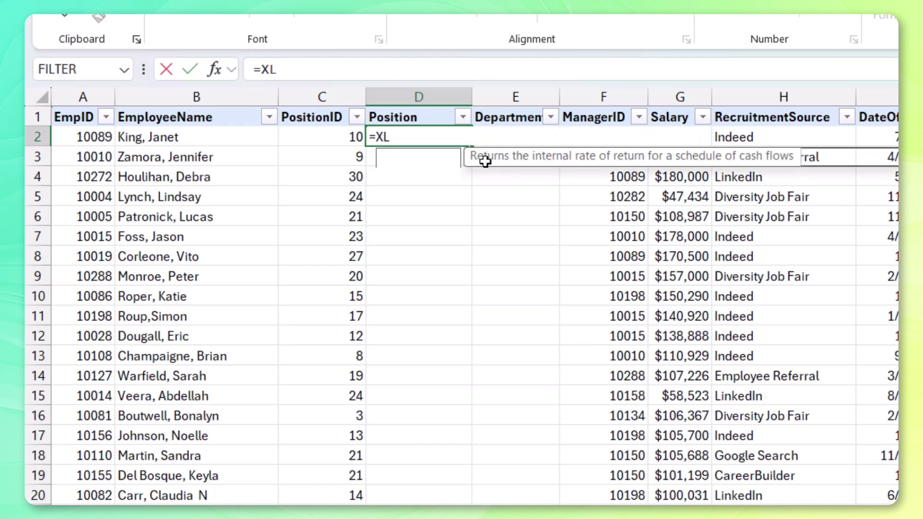
pyautogui.press('Tab')
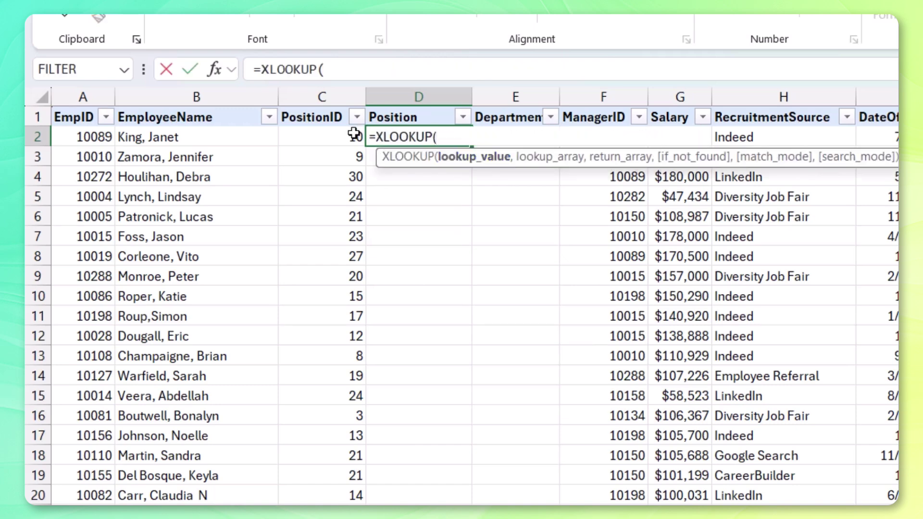
pyautogui.click(317, 141)
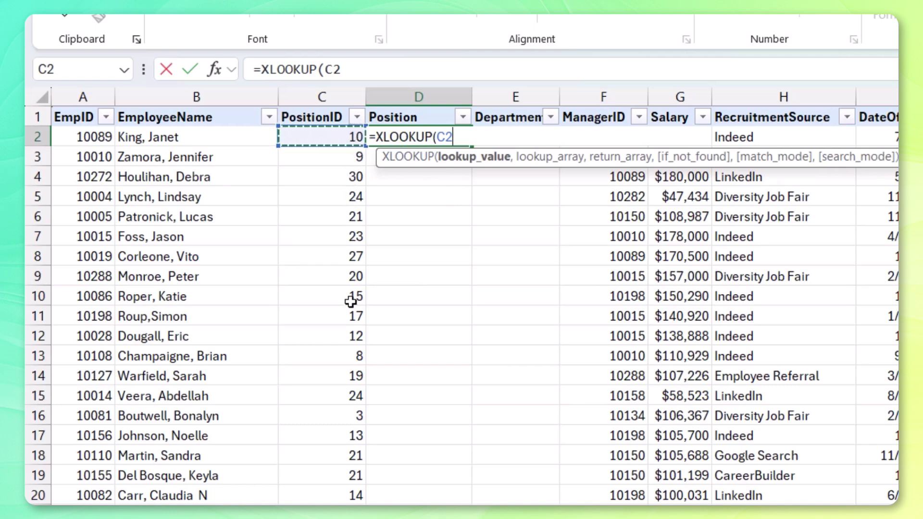
pyautogui.click(439, 136)
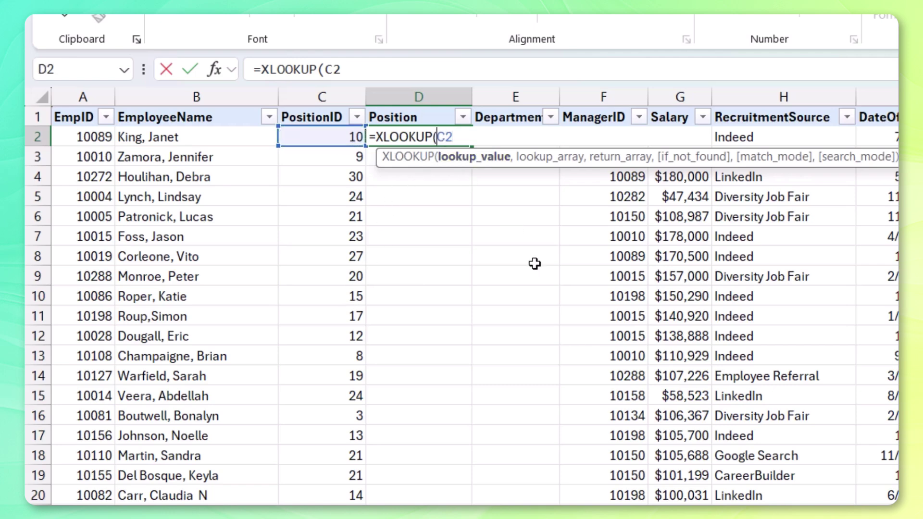
pyautogui.write('$')
pyautogui.press('F4')
pyautogui.press('F4')
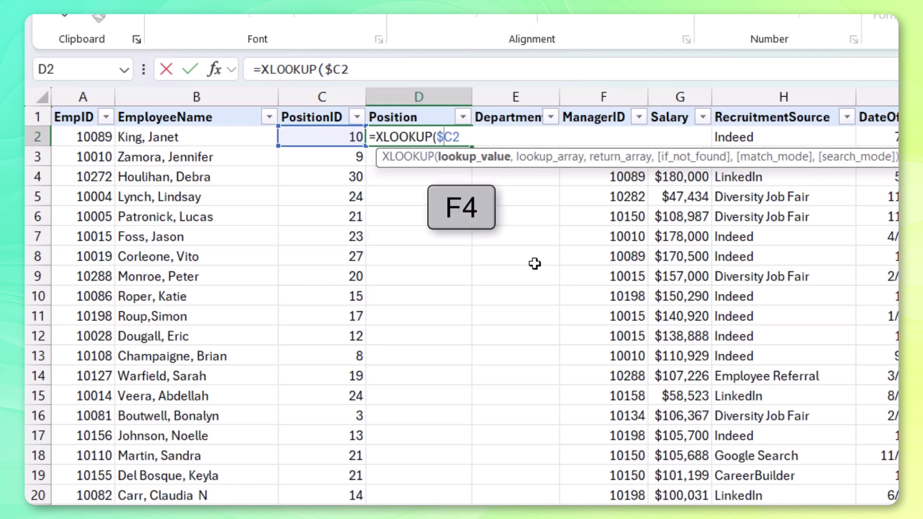
pyautogui.press('F4')
pyautogui.press('F4')
pyautogui.press('F4')
pyautogui.press('F4')
pyautogui.press('F4')
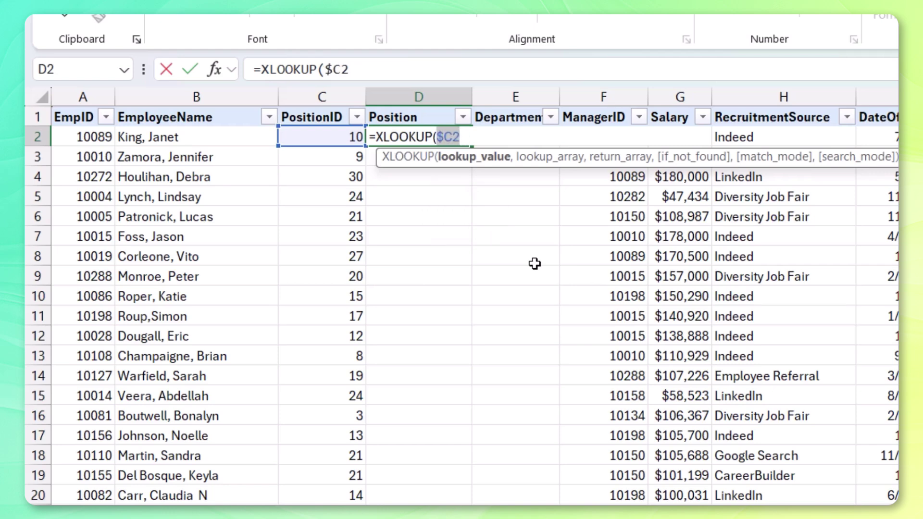
pyautogui.press('F4')
pyautogui.press('Right')
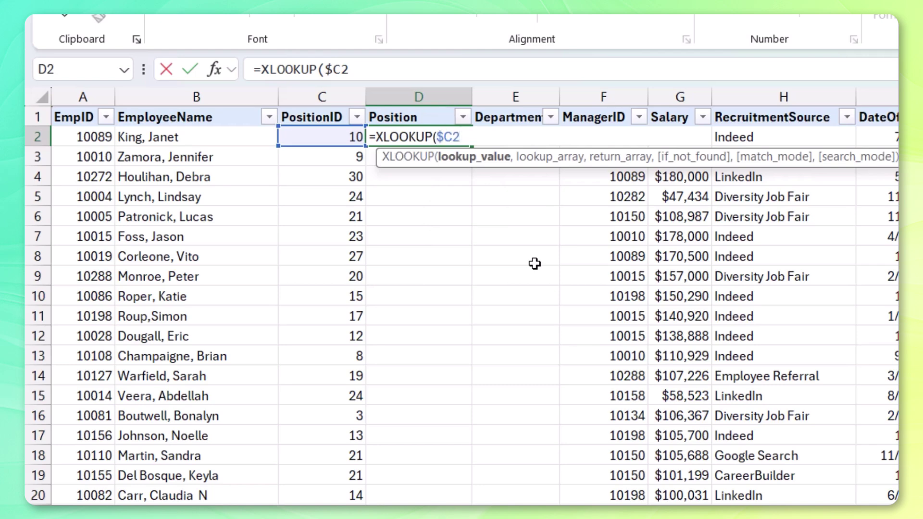
pyautogui.write(',')
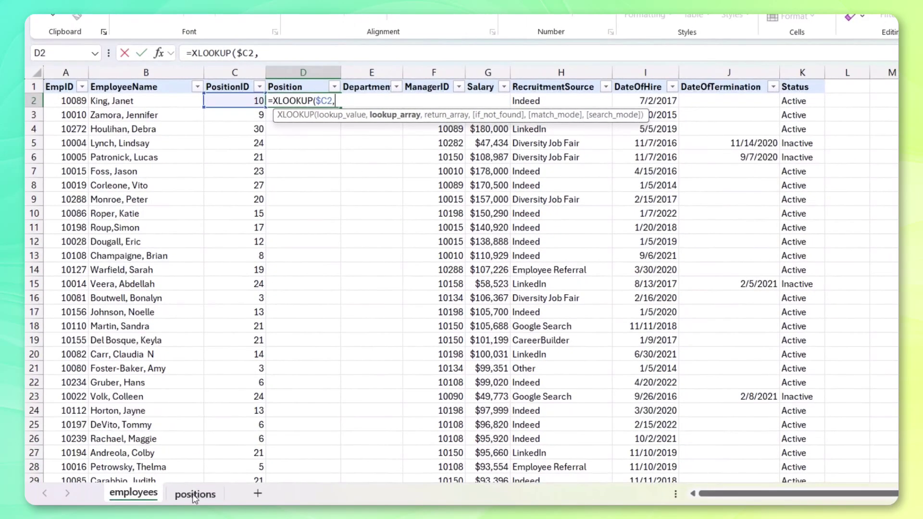
# Step: Add positions!$A$2:$A$31 as the absolute lookup range
pyautogui.click(196, 495)
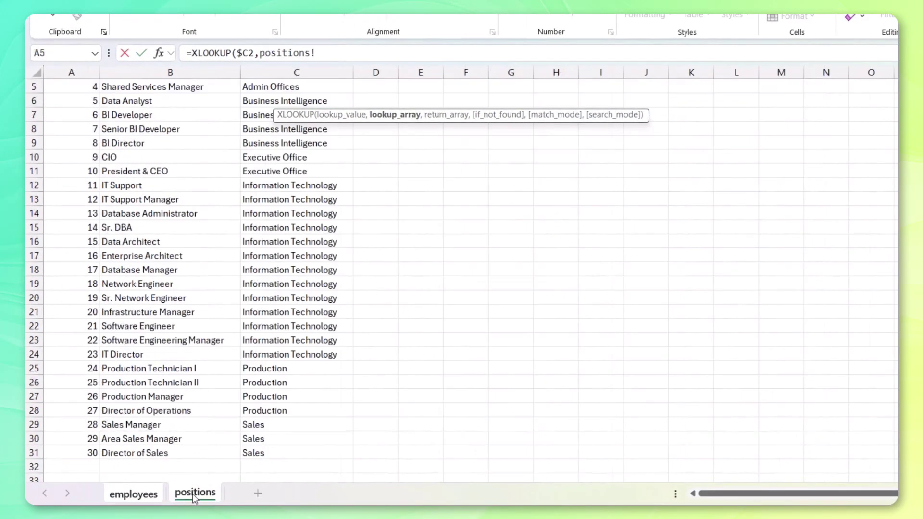
pyautogui.scroll(2, 93, 133)
pyautogui.moveTo(86, 100); pyautogui.dragTo(79, 290)
pyautogui.moveTo(66, 433); pyautogui.dragTo(79, 413)
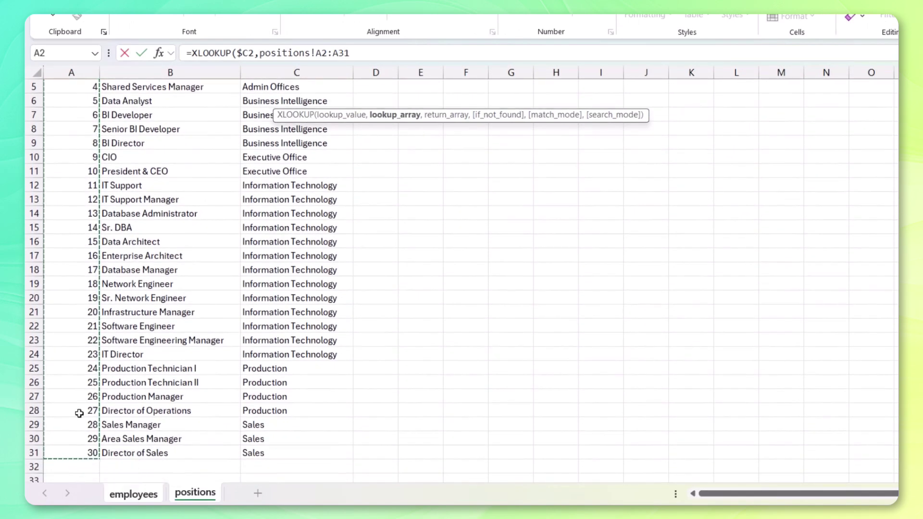
pyautogui.scroll(2, 107, 357)
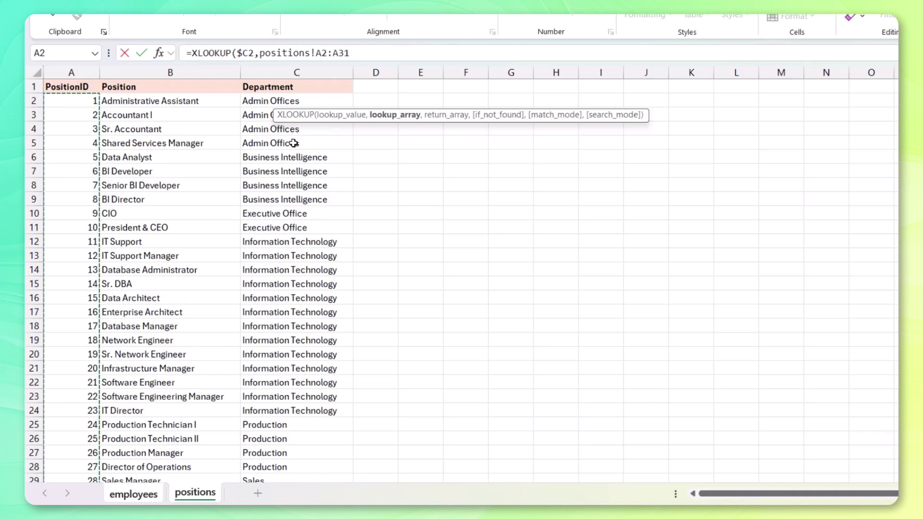
pyautogui.press('F4')
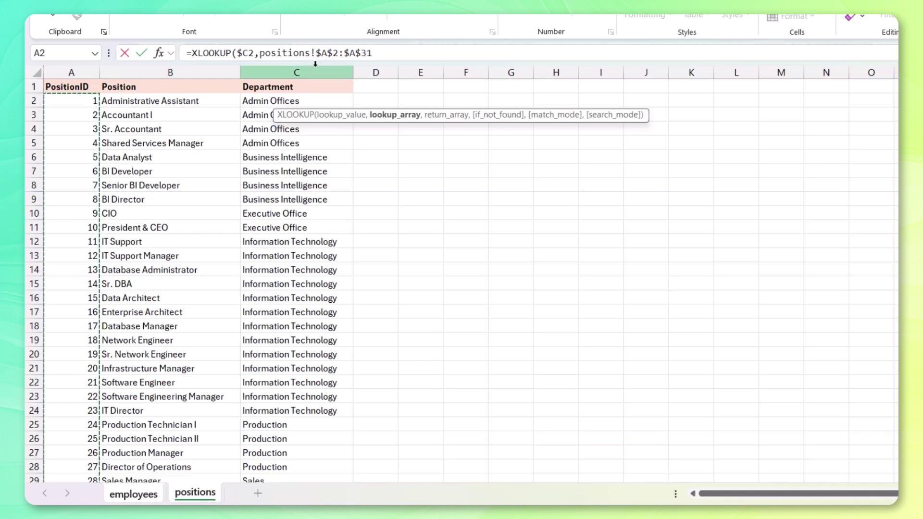
# Step: Add positions!B$2:B$31 as the return range and finish the XLOOKUP formula
pyautogui.click(381, 55)
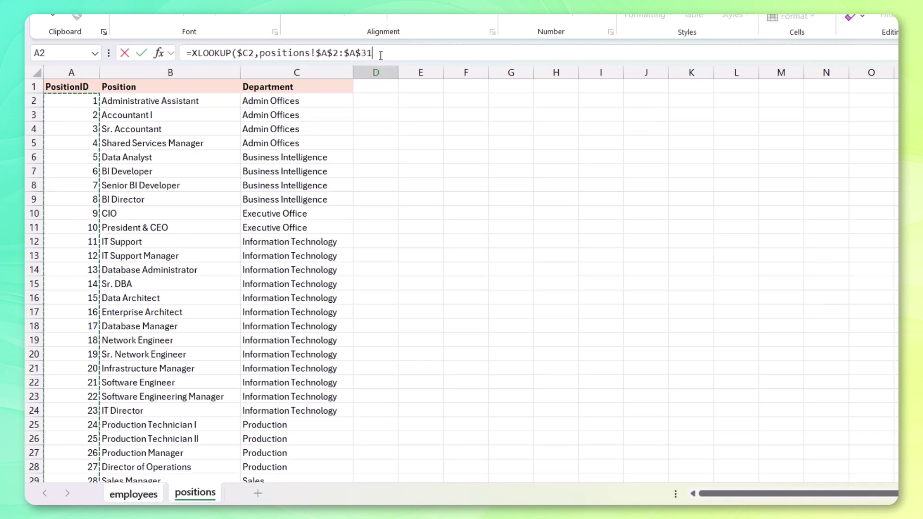
pyautogui.write(',')
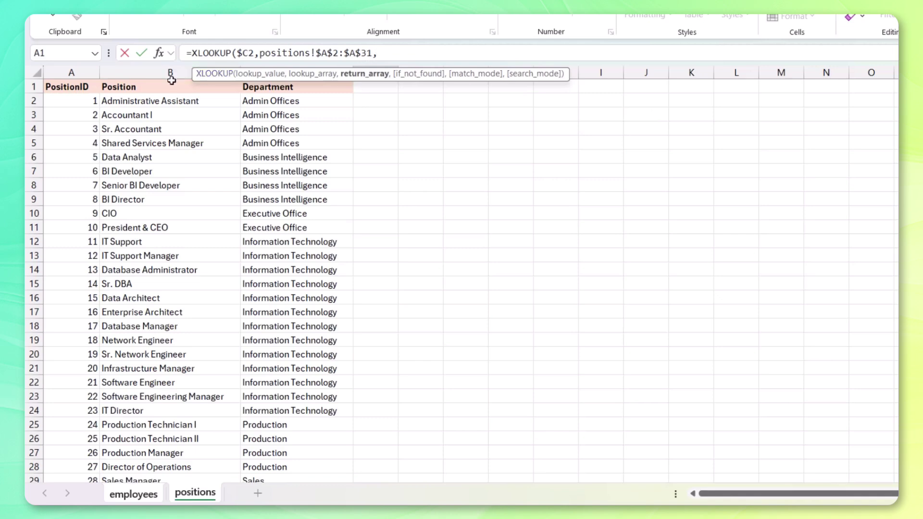
pyautogui.moveTo(167, 97); pyautogui.dragTo(182, 461)
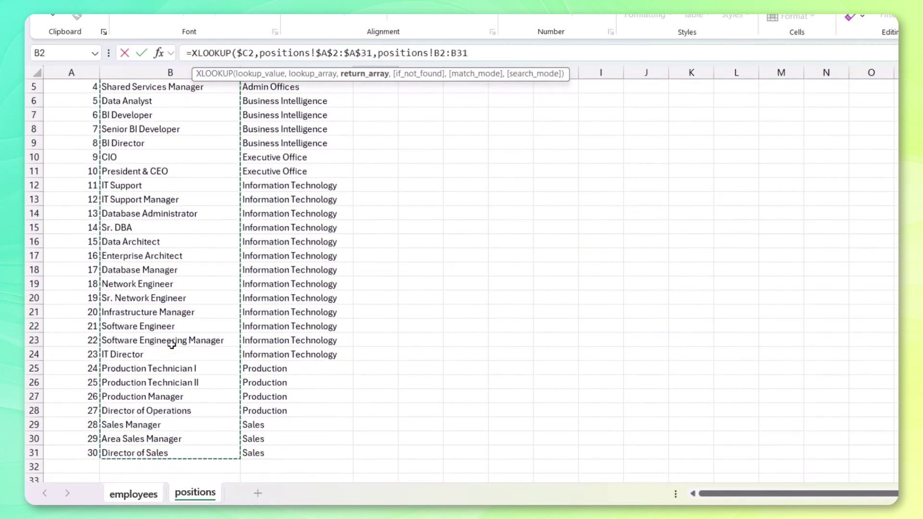
pyautogui.scroll(2, 172, 326)
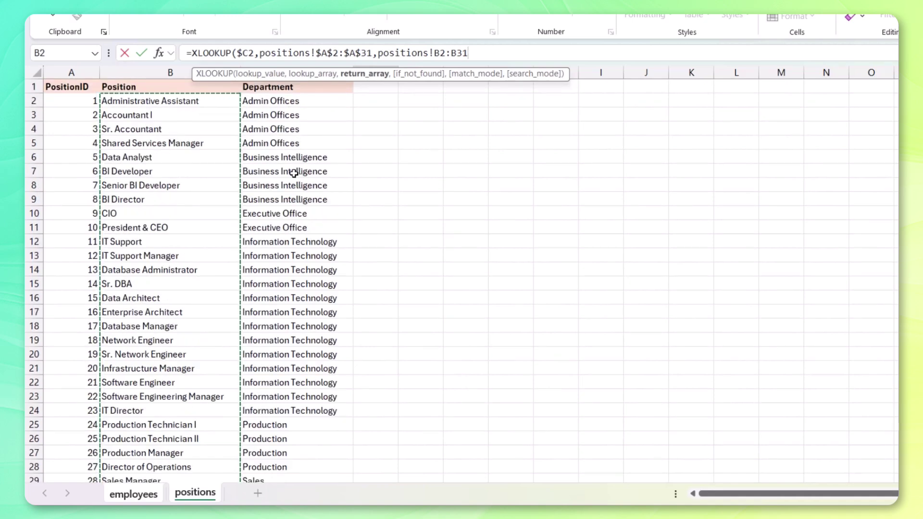
pyautogui.press('F4')
pyautogui.press('F4')
pyautogui.scroll(-5, 216, 192)
pyautogui.scroll(5, 208, 221)
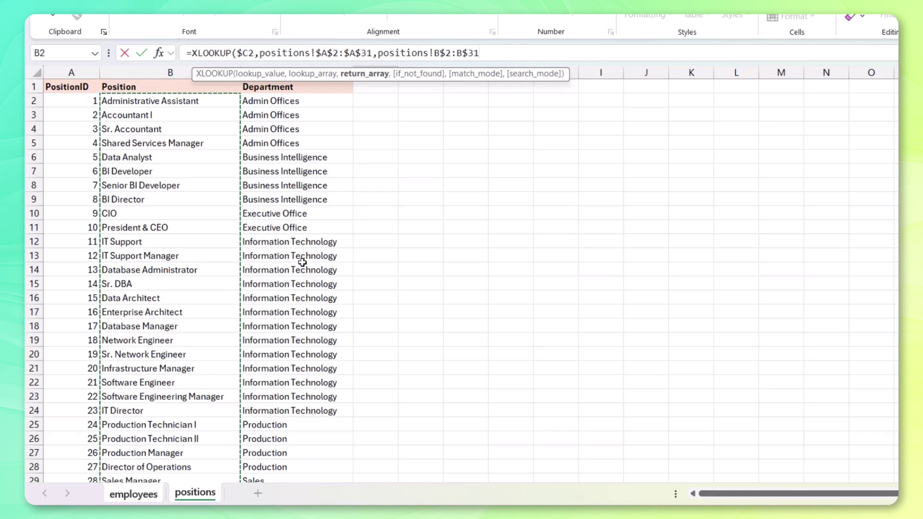
pyautogui.write(')')
pyautogui.press('Return')
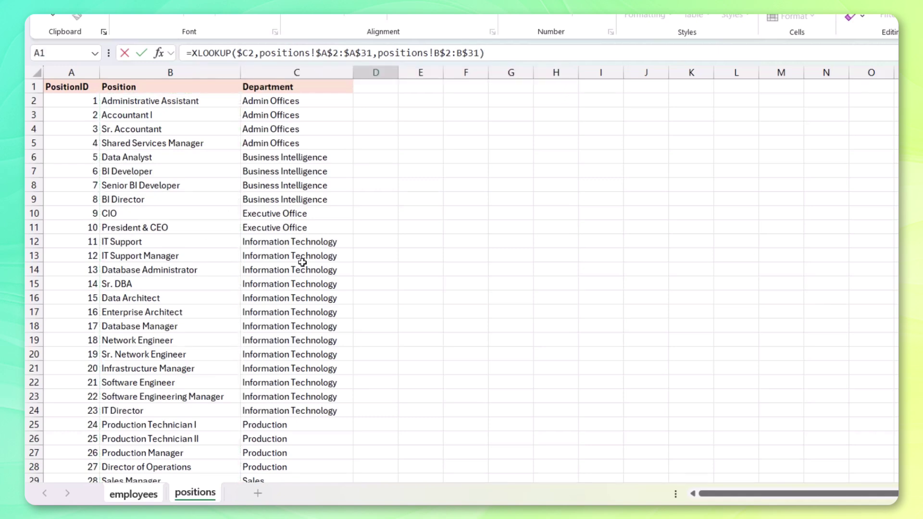
# Step: Copy the D2 Position lookup right into E2 for Department and autofit column E
pyautogui.click(317, 100)
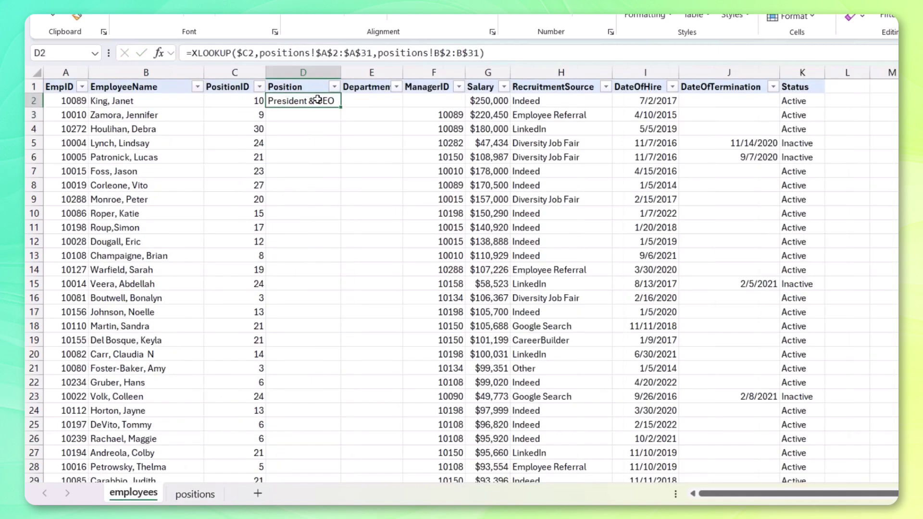
pyautogui.keyDown('shift'); pyautogui.click(379, 103); pyautogui.keyUp('shift')
pyautogui.hotkey('ctrl', 'r')
pyautogui.click(381, 104)
pyautogui.press('F2')
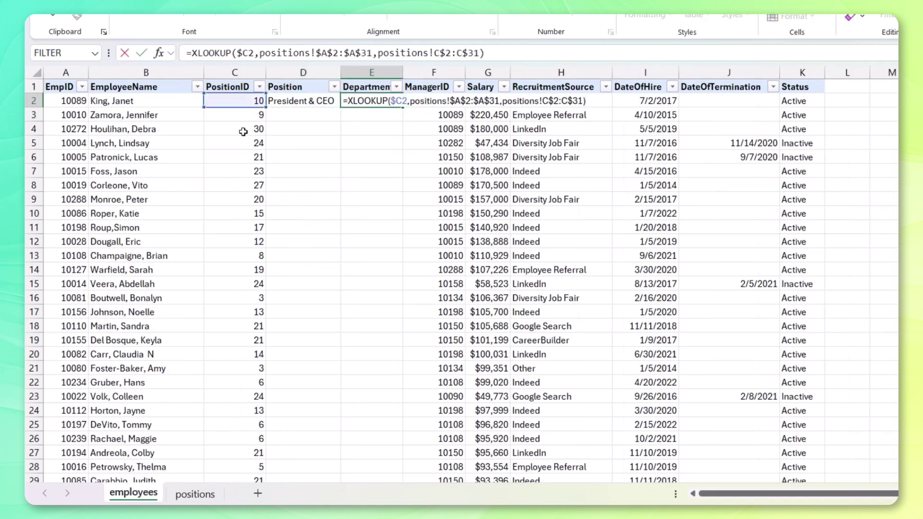
pyautogui.hotkey('ctrl', 'Return')
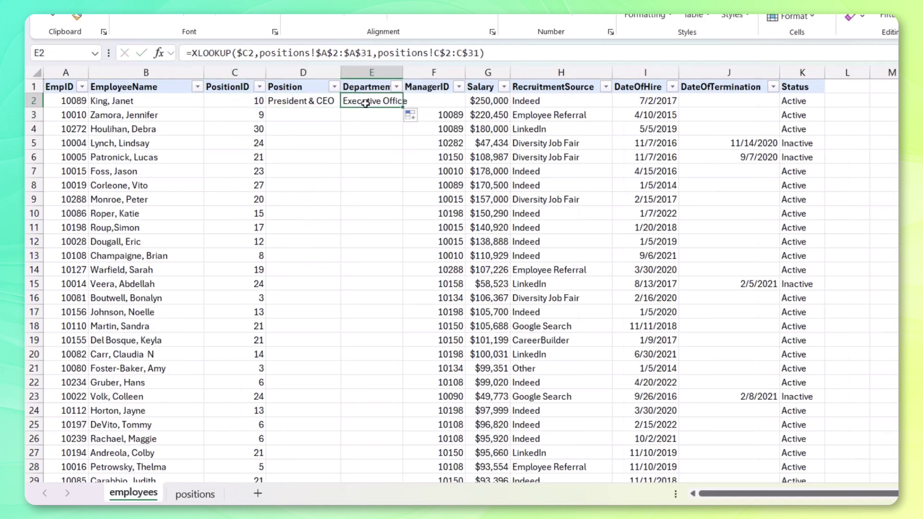
pyautogui.doubleClick(403, 72)
# Step: Fill the D2:E2 lookups down every employee row and autofit the Position and Department columns
pyautogui.click(322, 100)
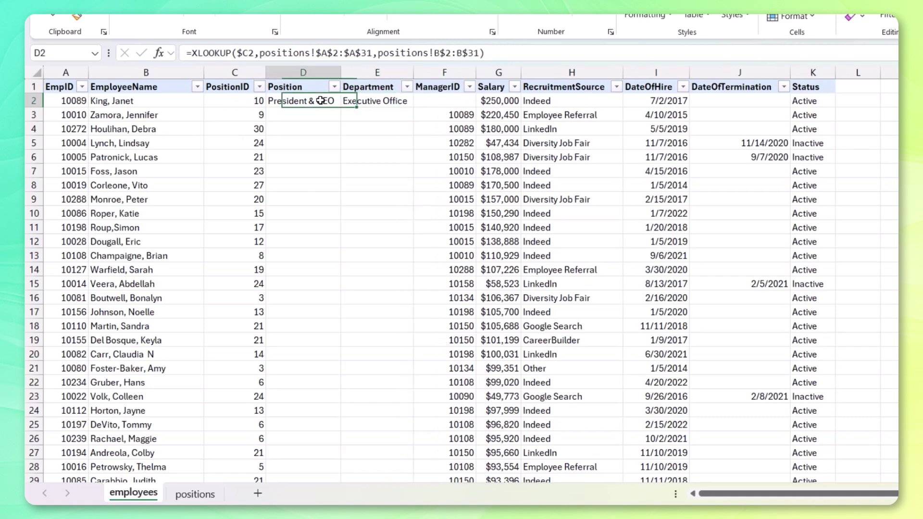
pyautogui.moveTo(321, 100); pyautogui.dragTo(361, 101)
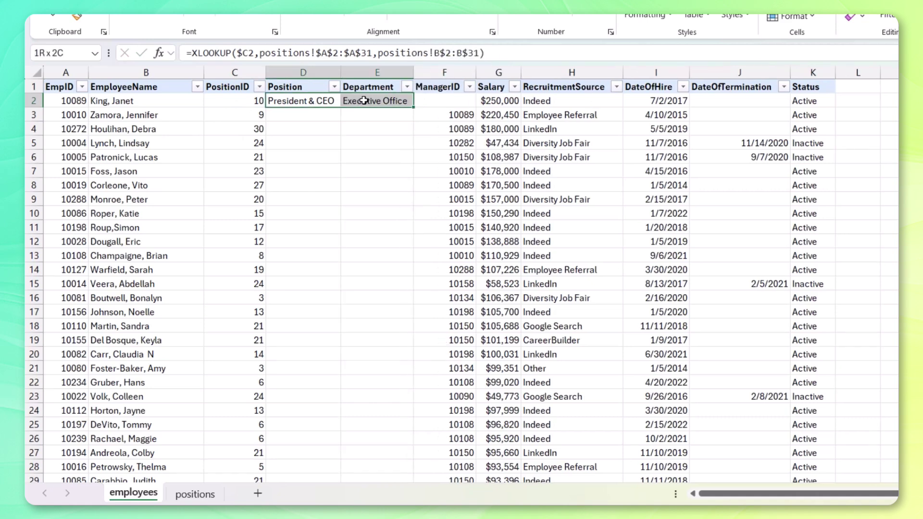
pyautogui.doubleClick(413, 106)
pyautogui.click(309, 143)
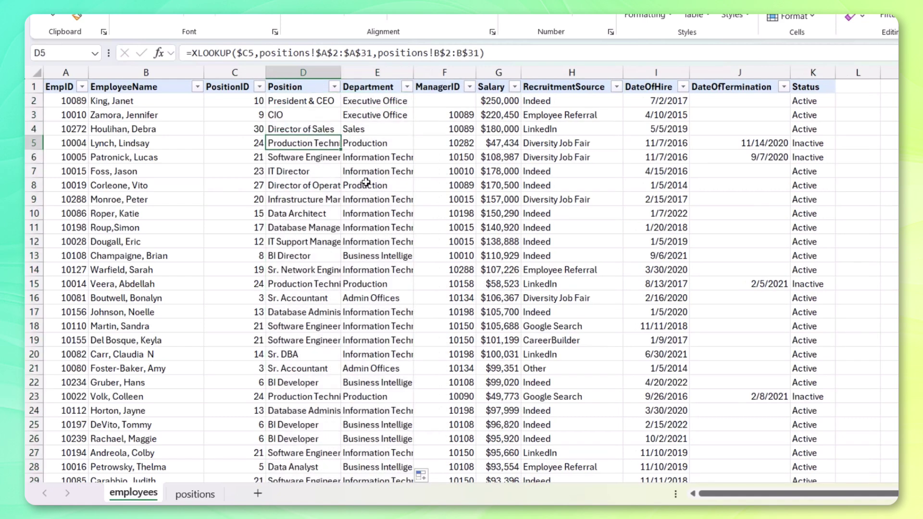
pyautogui.scroll(-11, 365, 185)
pyautogui.scroll(11, 371, 187)
pyautogui.moveTo(303, 72); pyautogui.dragTo(377, 72)
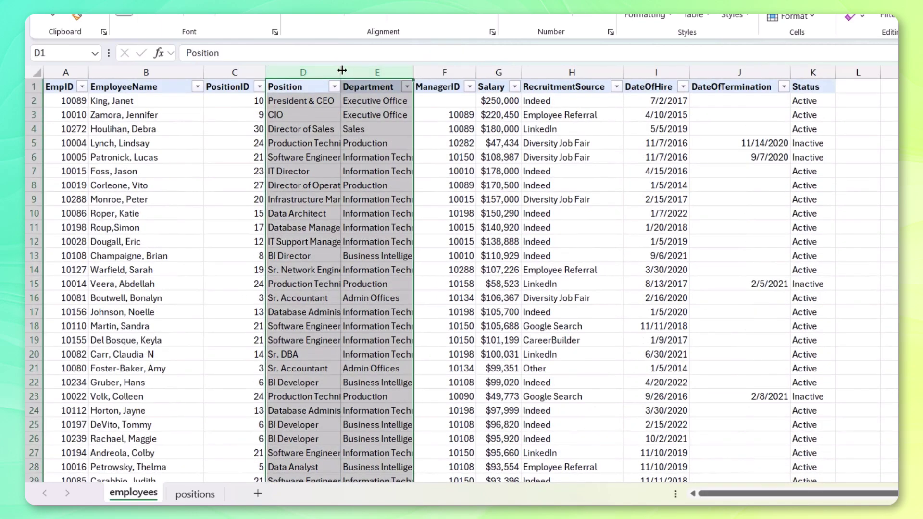
pyautogui.doubleClick(341, 72)
pyautogui.click(329, 100)
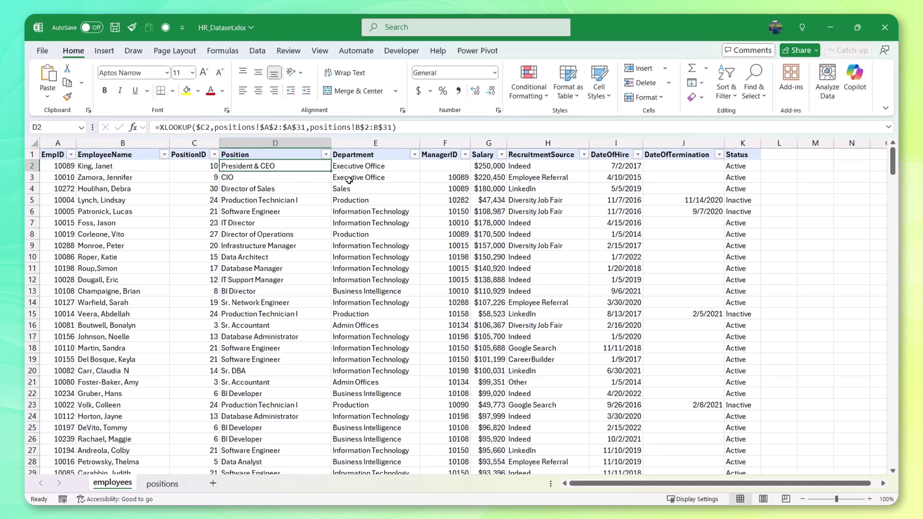
# Step: Insert a PivotTable on a new worksheet from the employees range A1:K312
pyautogui.click(279, 199)
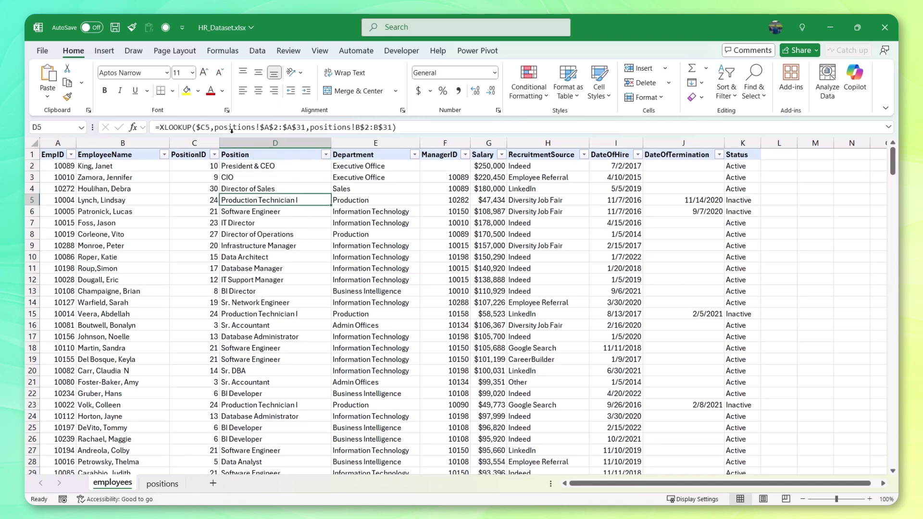
pyautogui.click(104, 51)
pyautogui.click(61, 69)
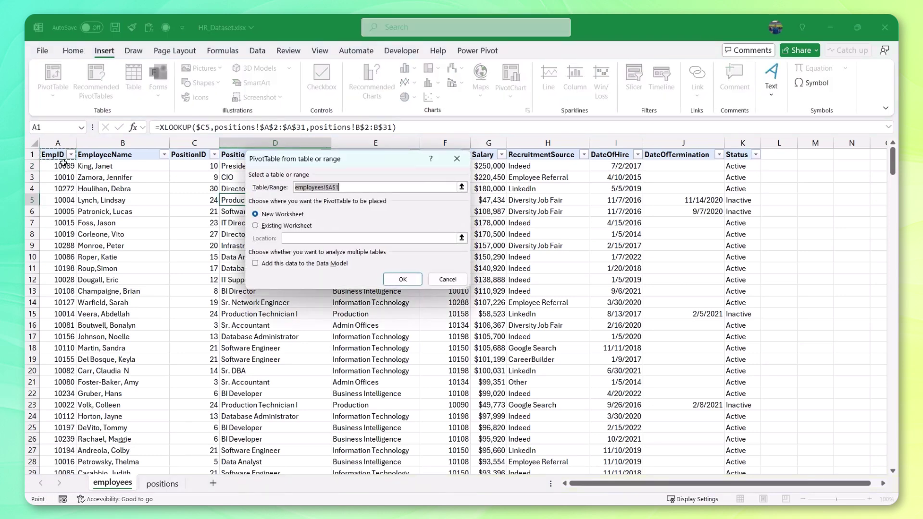
pyautogui.click(461, 187)
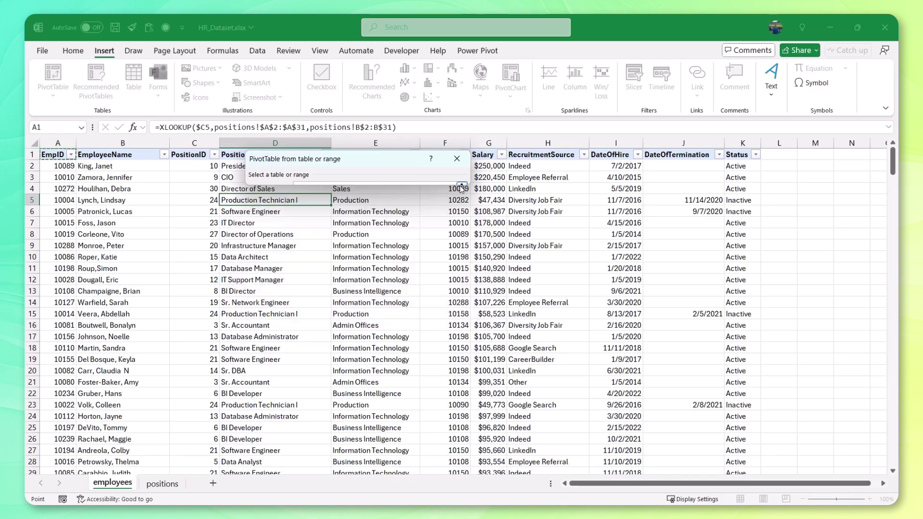
pyautogui.click(53, 154)
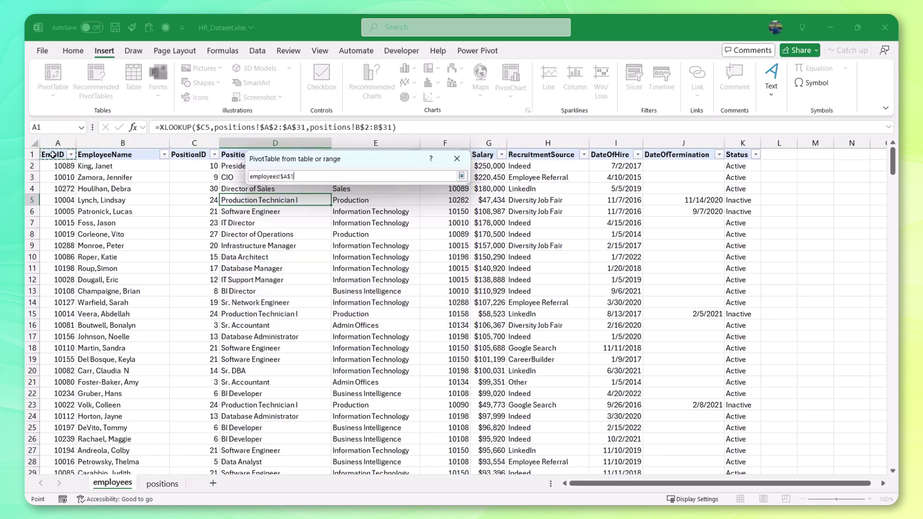
pyautogui.hotkey('ctrl', 'shift', 'Right')
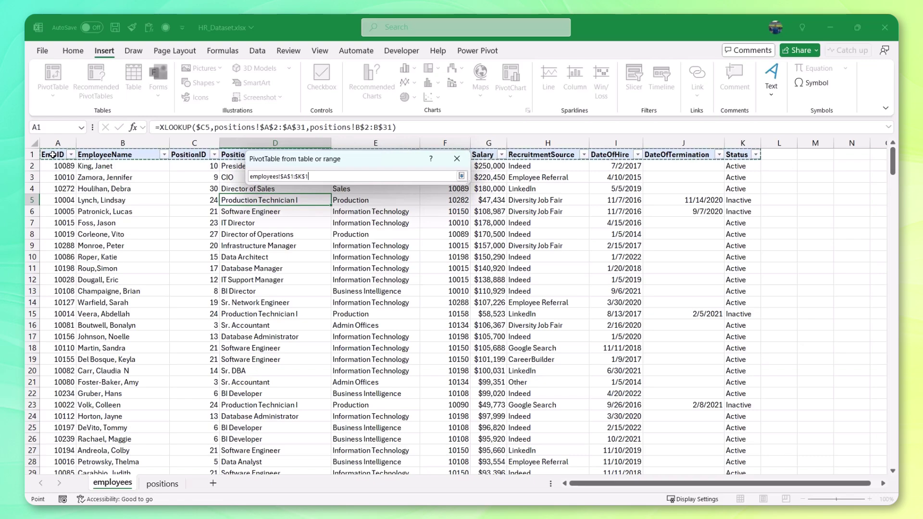
pyautogui.hotkey('ctrl', 'shift', 'Down')
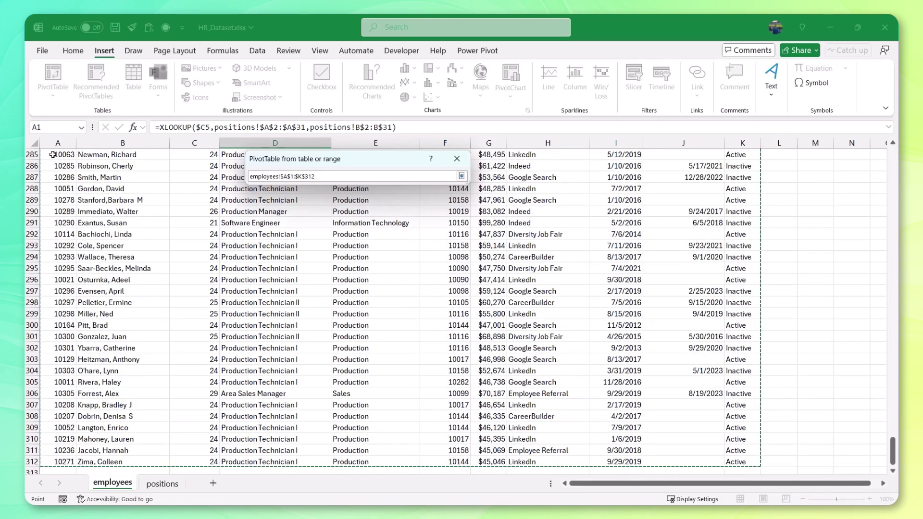
pyautogui.click(462, 176)
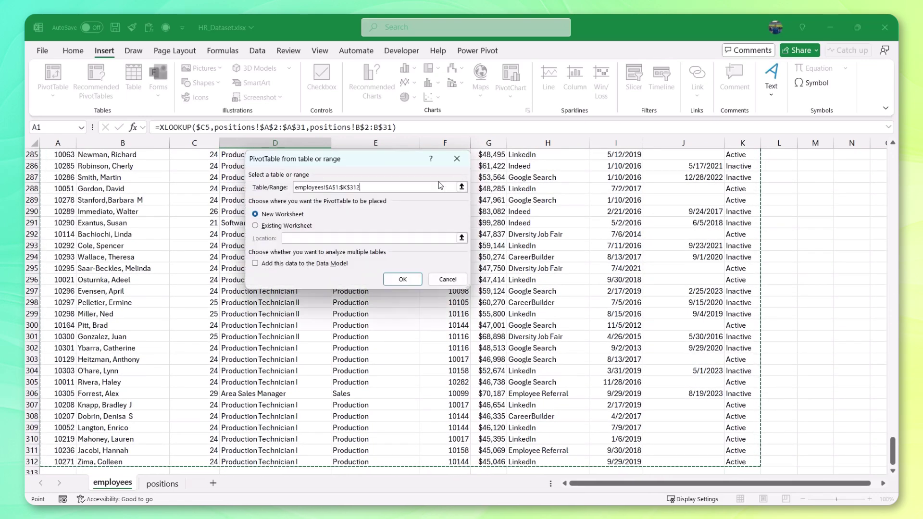
pyautogui.click(404, 278)
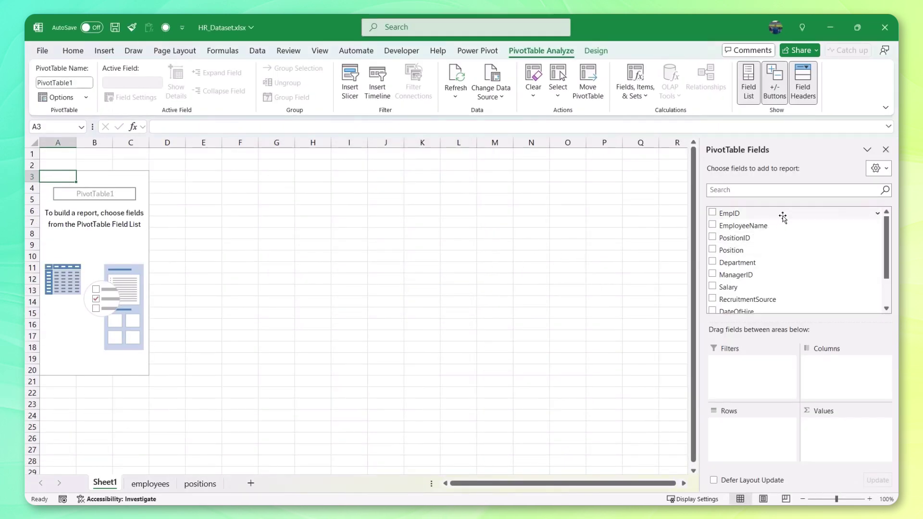
# Step: Float and enlarge the field list, then add Department to Rows and EmpID to Values
pyautogui.scroll(-3, 782, 246)
pyautogui.scroll(3, 783, 255)
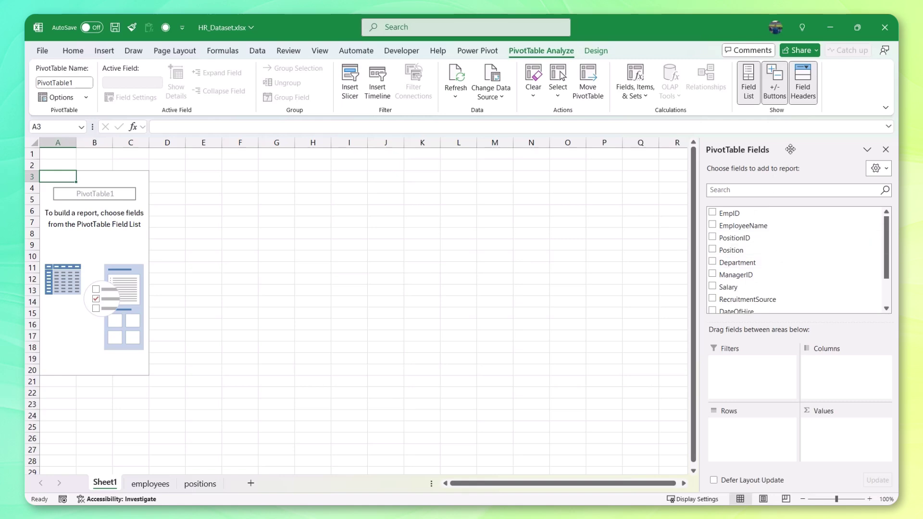
pyautogui.moveTo(788, 148); pyautogui.dragTo(316, 157)
pyautogui.moveTo(480, 245); pyautogui.dragTo(569, 453)
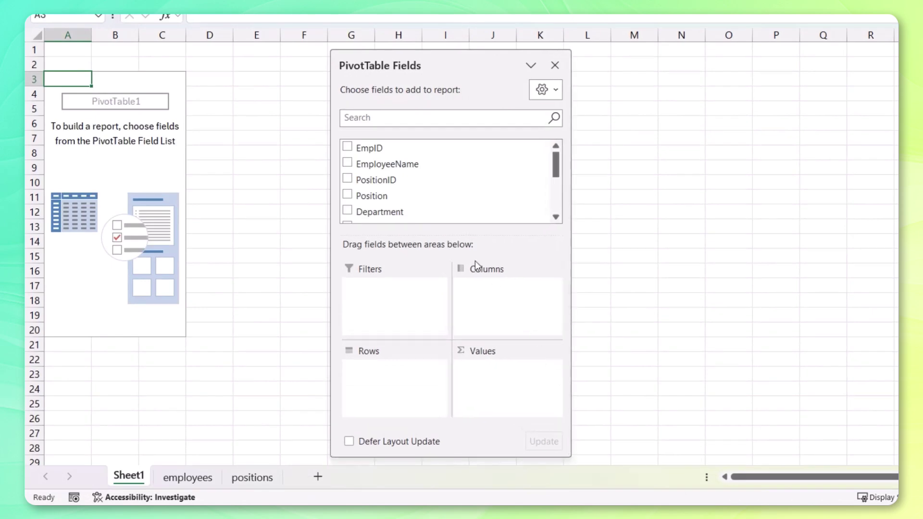
pyautogui.moveTo(397, 212); pyautogui.dragTo(401, 376)
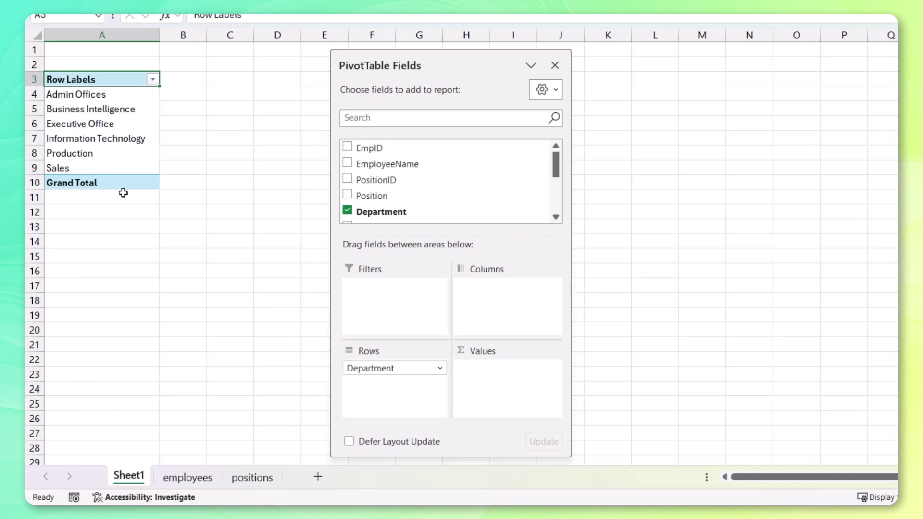
pyautogui.moveTo(370, 149); pyautogui.dragTo(501, 374)
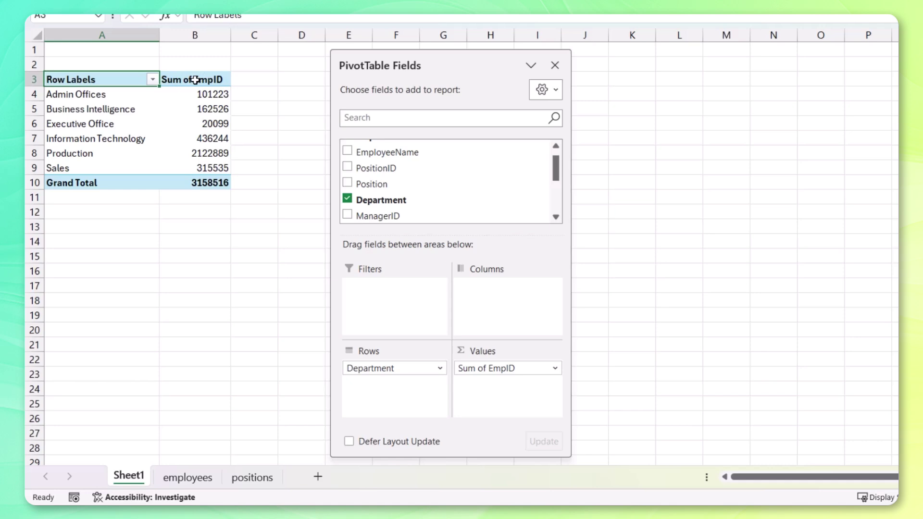
# Step: Summarize the EmpID values by Count instead of Sum, giving 311 employees in total
pyautogui.moveTo(209, 95)
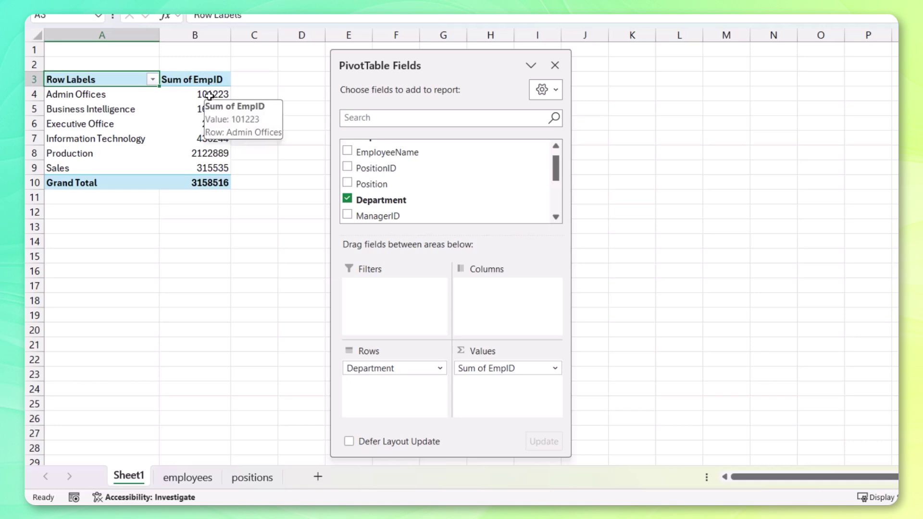
pyautogui.click(207, 95)
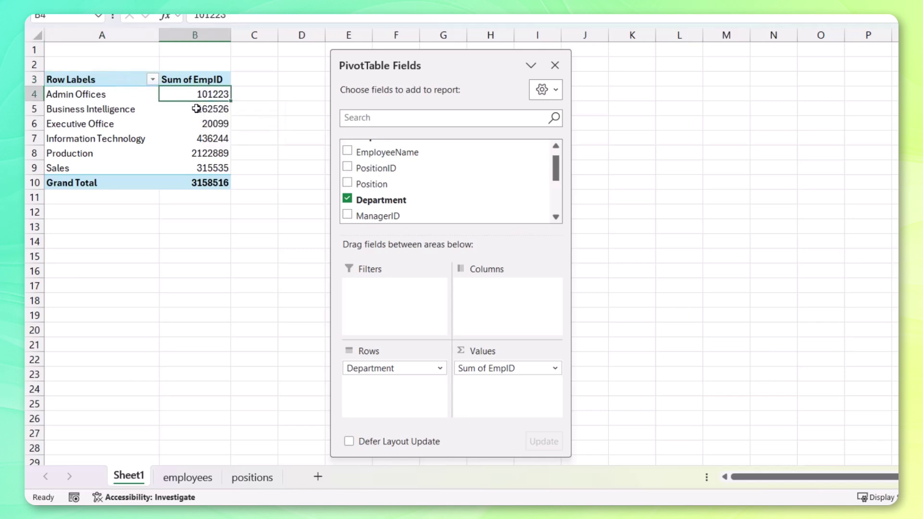
pyautogui.rightClick(202, 94)
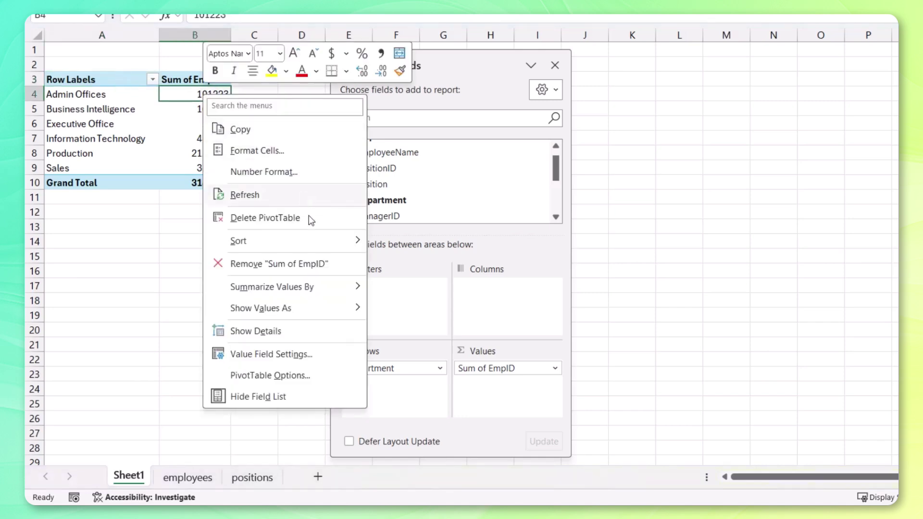
pyautogui.moveTo(319, 285)
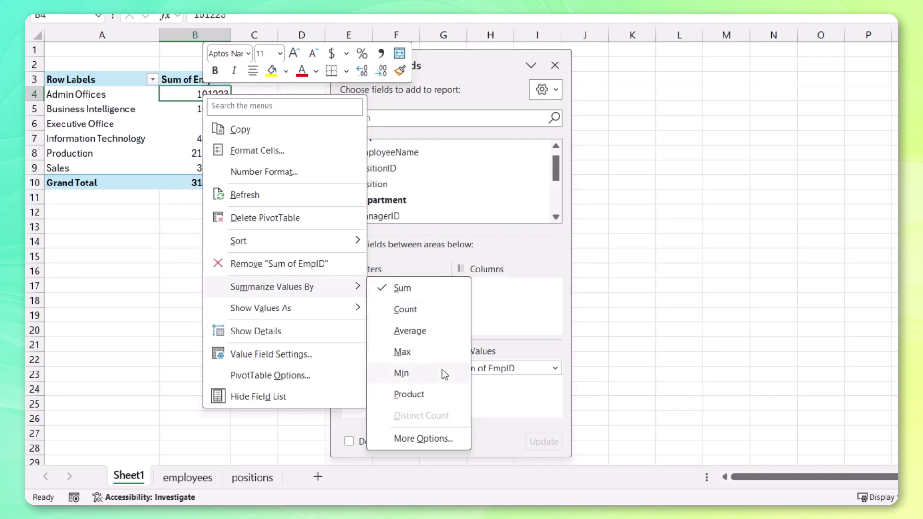
pyautogui.click(444, 311)
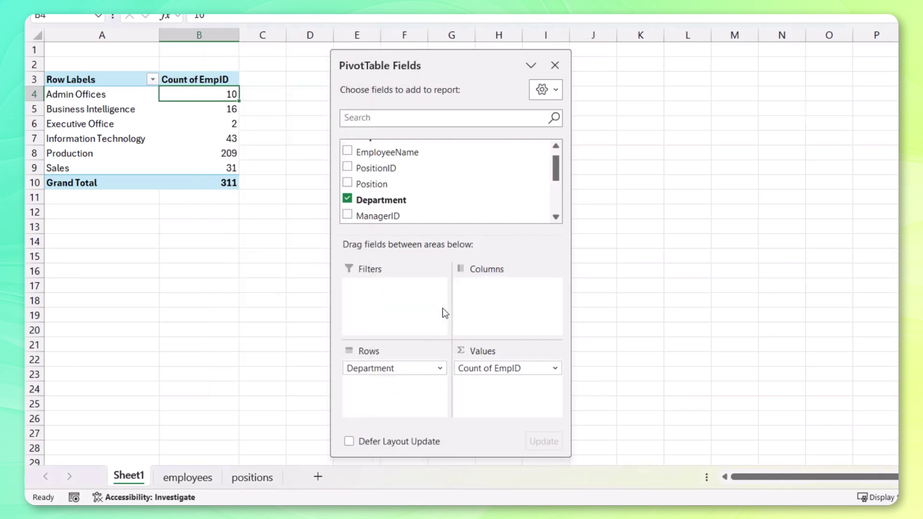
pyautogui.click(222, 181)
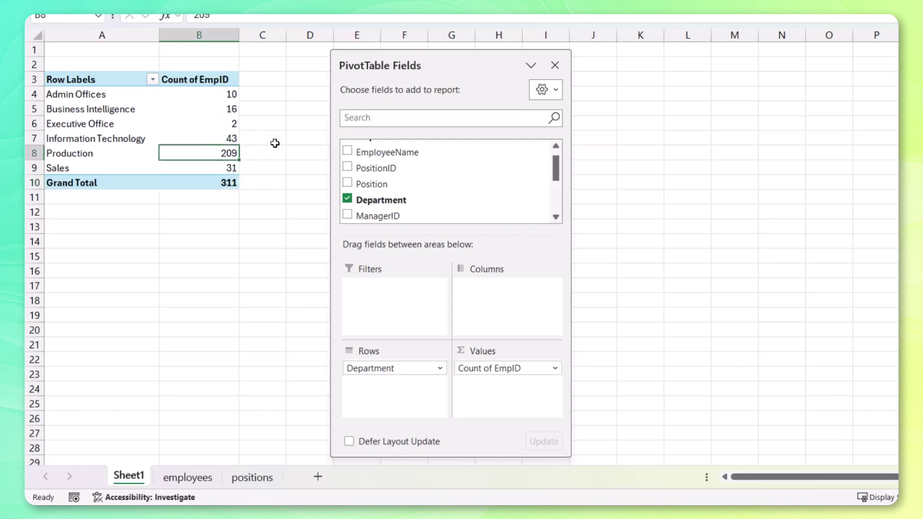
pyautogui.scroll(-3, 397, 165)
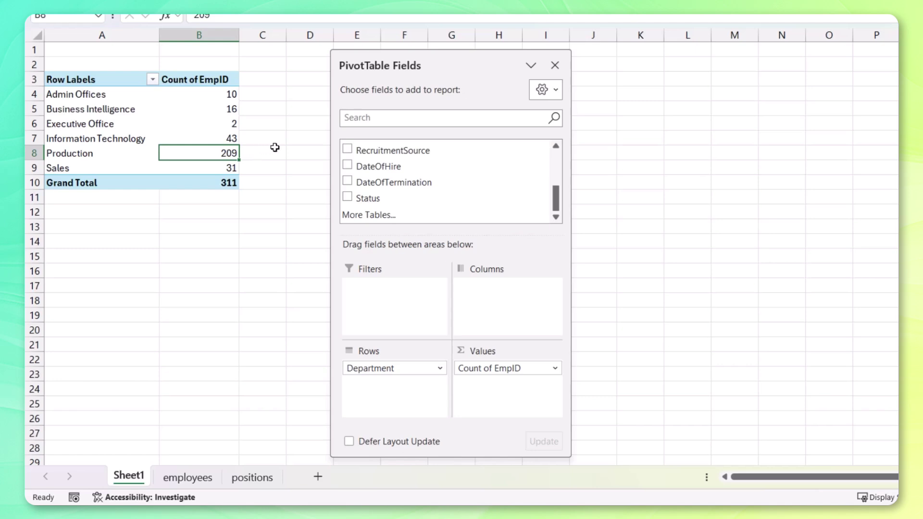
# Step: Add Status to Columns, splitting counts into 207 Active and 104 Inactive, and move the field list aside
pyautogui.moveTo(391, 204); pyautogui.dragTo(524, 309)
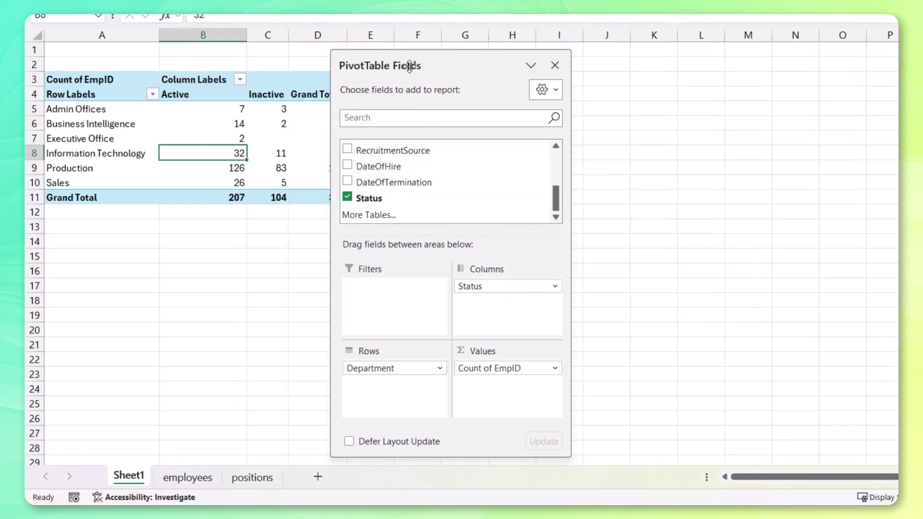
pyautogui.moveTo(412, 64); pyautogui.dragTo(507, 59)
pyautogui.click(320, 109)
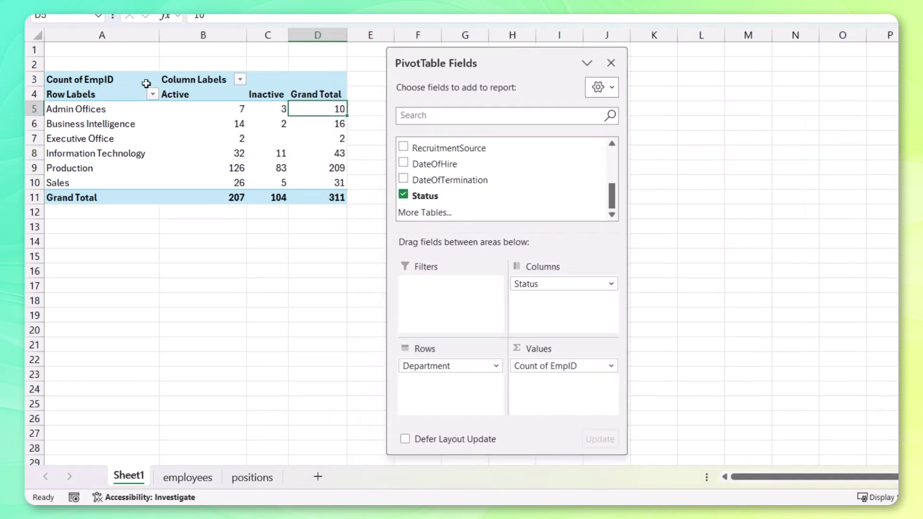
pyautogui.click(105, 109)
pyautogui.click(205, 109)
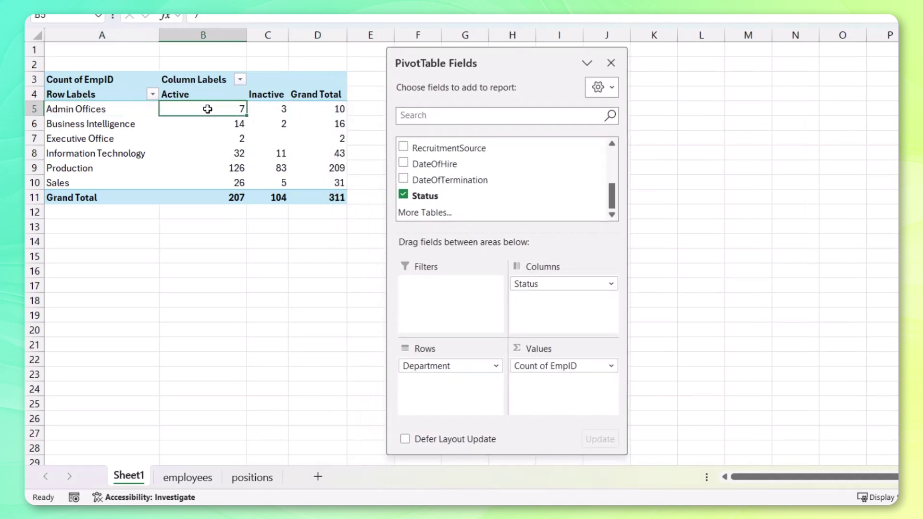
pyautogui.click(272, 106)
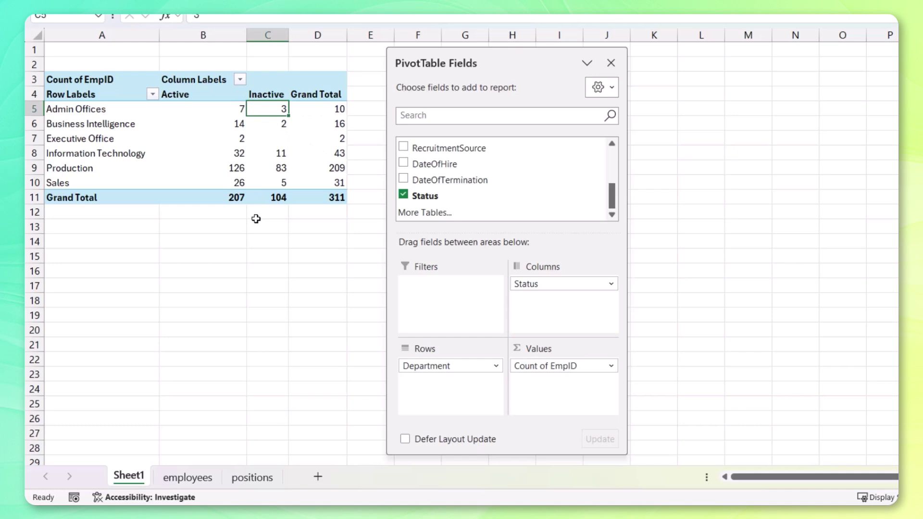
# Step: Show the counts as % of Row Total, e.g. Production 39.71% and Admin Offices 30.00% inactive
pyautogui.rightClick(253, 103)
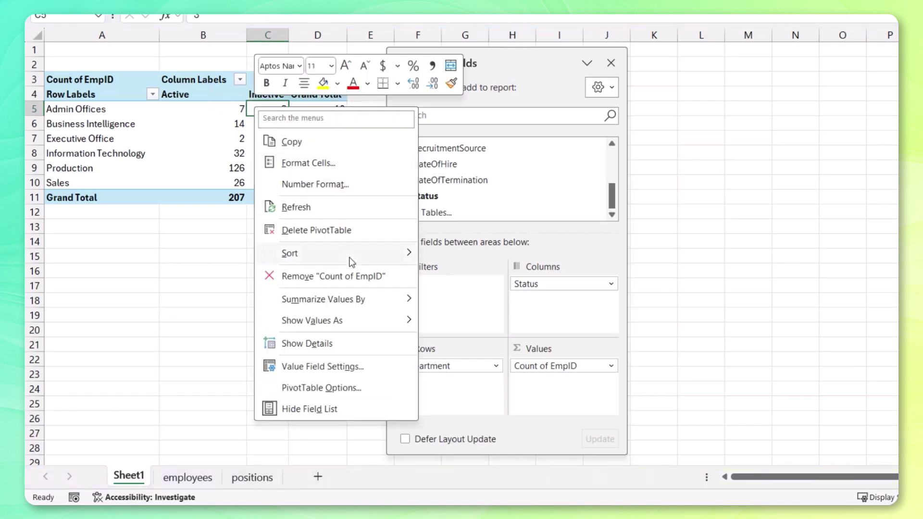
pyautogui.moveTo(355, 327)
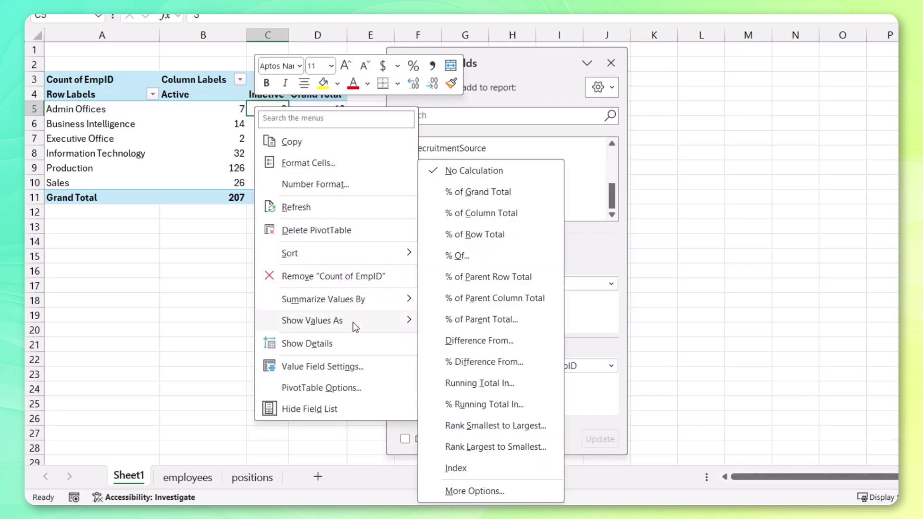
pyautogui.click(475, 235)
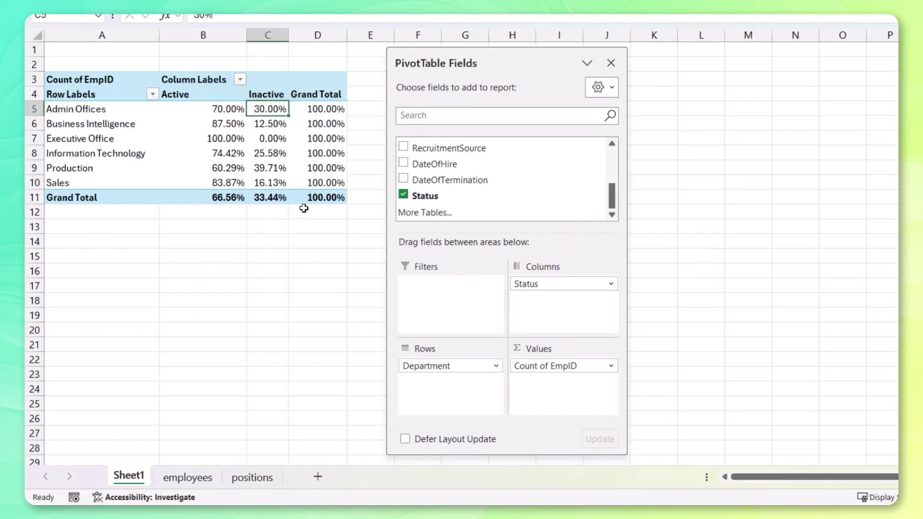
pyautogui.click(280, 171)
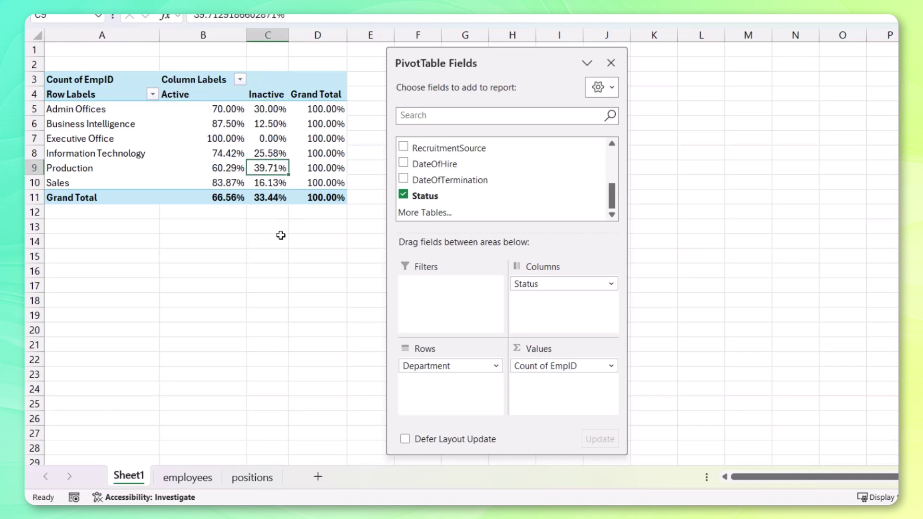
pyautogui.click(272, 111)
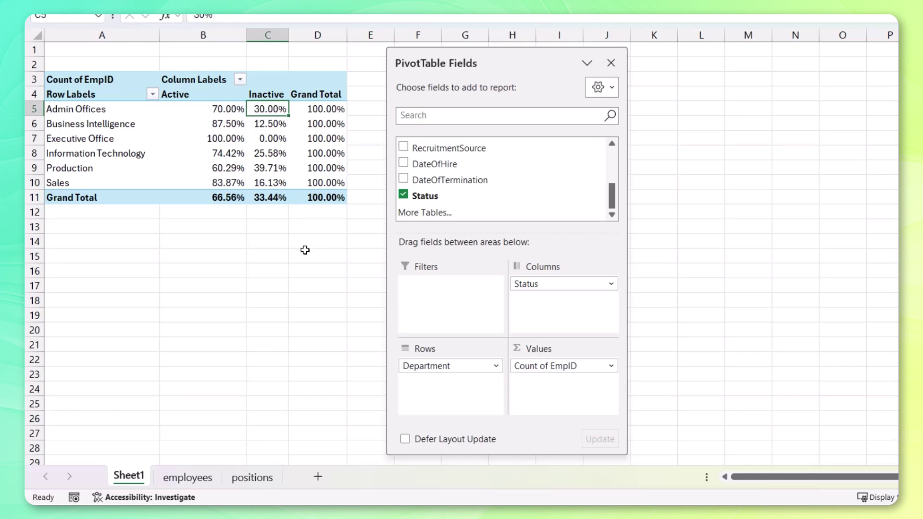
pyautogui.click(272, 155)
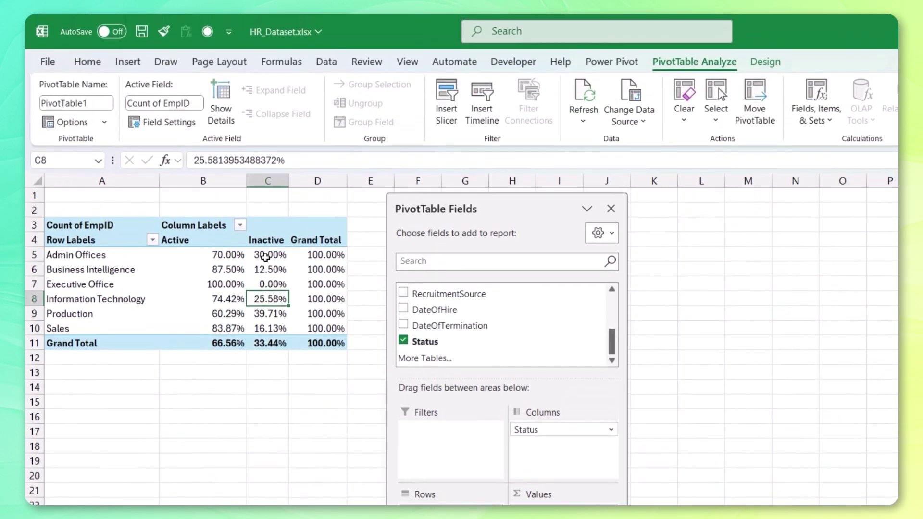
# Step: Apply red solid-fill data bars to the Inactive percentages in C5:C10
pyautogui.moveTo(266, 257); pyautogui.dragTo(267, 328)
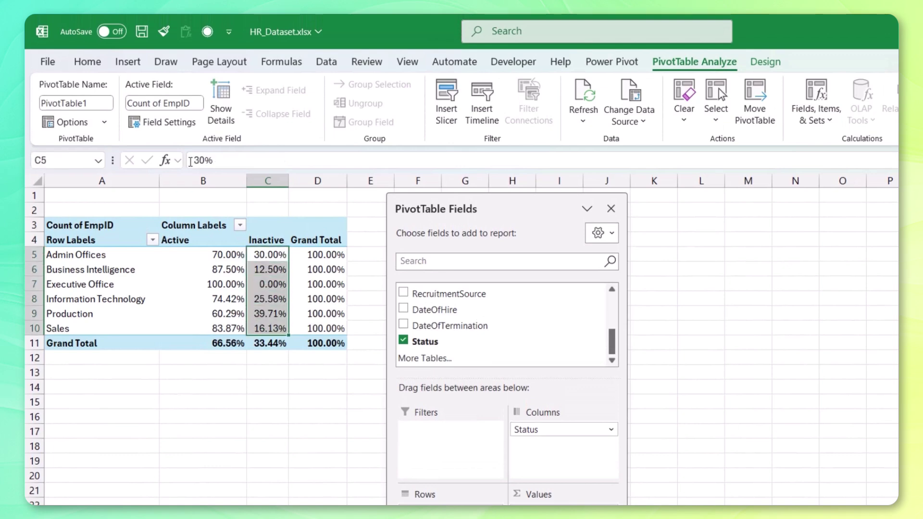
pyautogui.click(99, 65)
pyautogui.click(671, 101)
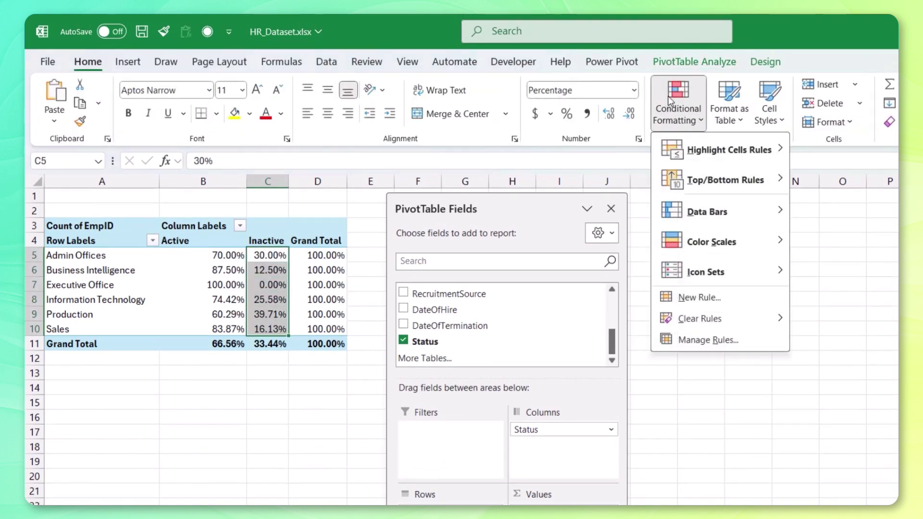
pyautogui.moveTo(728, 209)
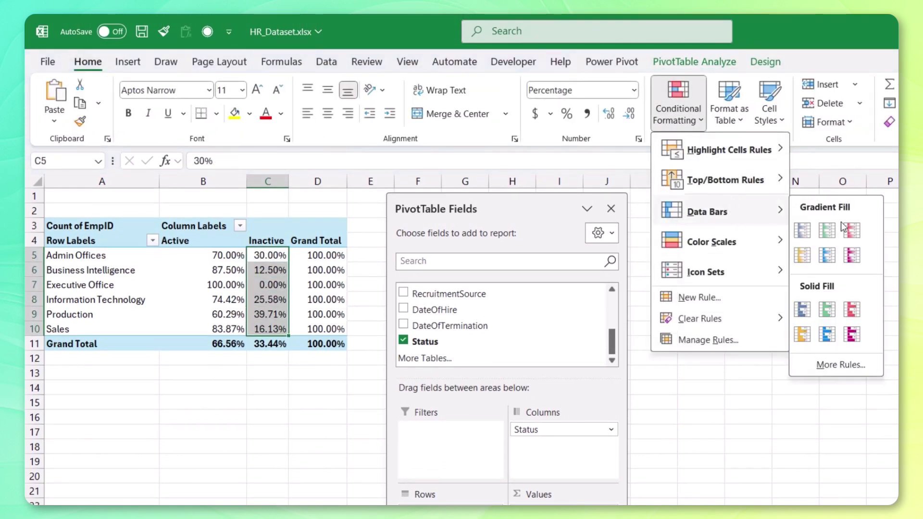
pyautogui.click(855, 312)
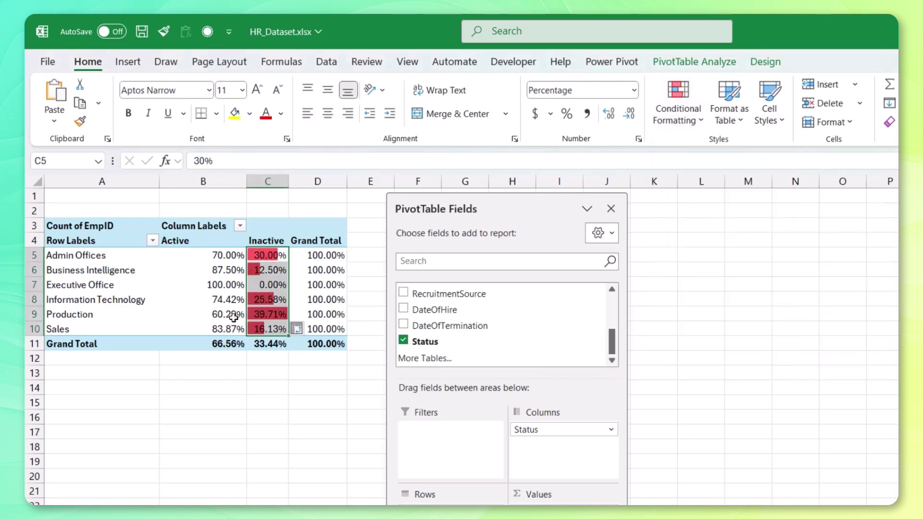
pyautogui.click(283, 405)
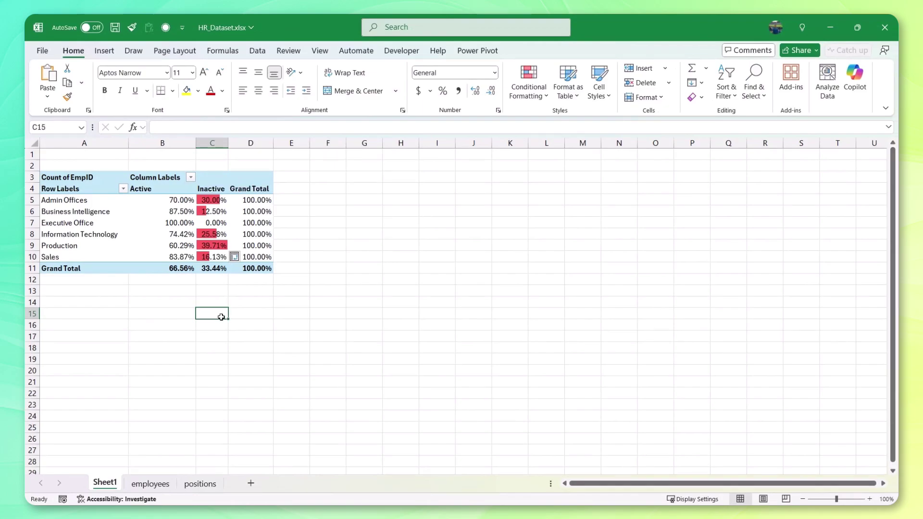
# Step: On the employees sheet, start a PivotTable from the data range A1:K312
pyautogui.click(152, 483)
pyautogui.scroll(11, 406, 250)
pyautogui.click(407, 256)
pyautogui.hotkey('ctrl', 'Up')
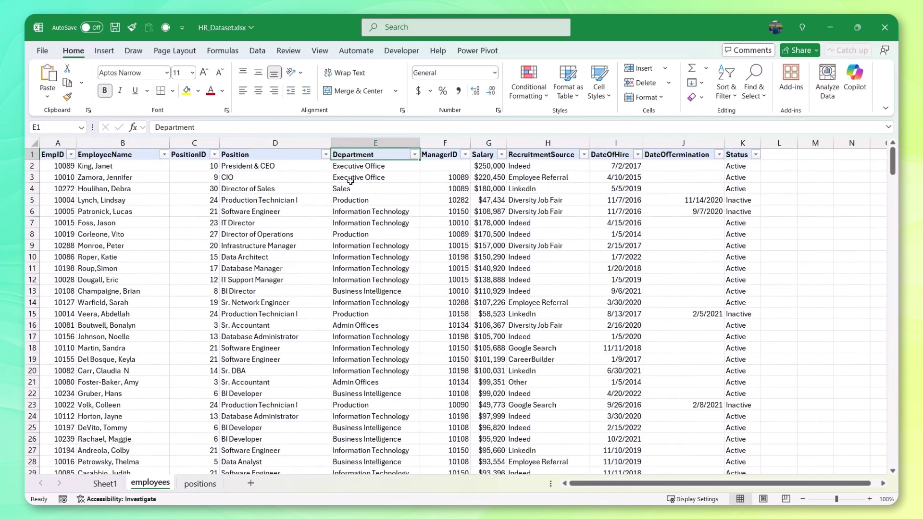
pyautogui.moveTo(560, 166); pyautogui.dragTo(557, 233)
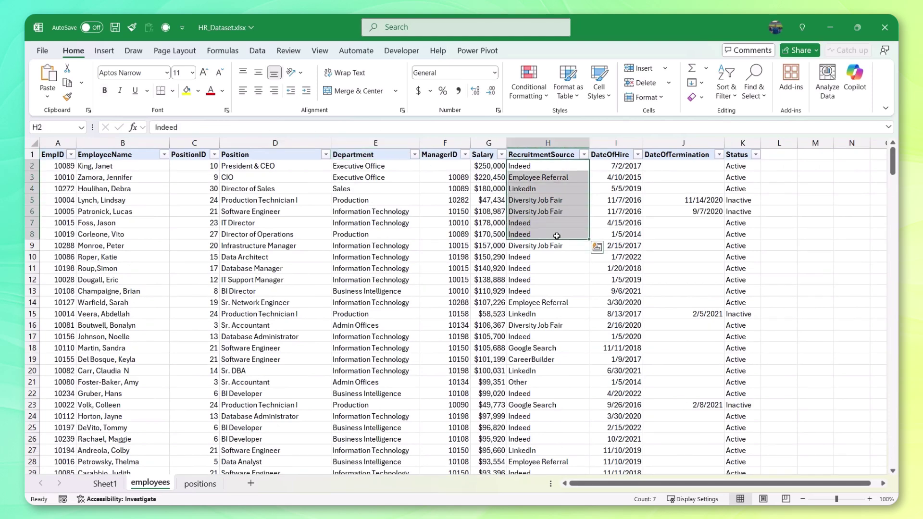
pyautogui.click(557, 233)
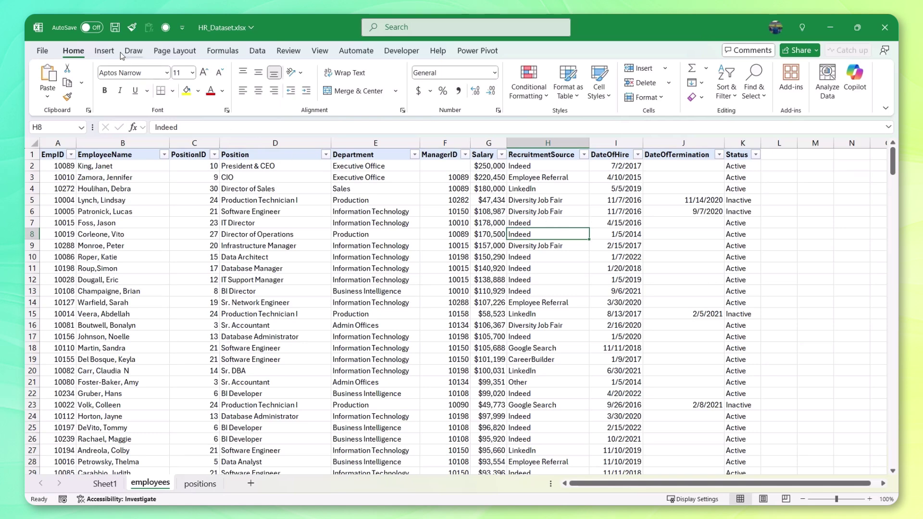
pyautogui.click(104, 51)
pyautogui.click(58, 73)
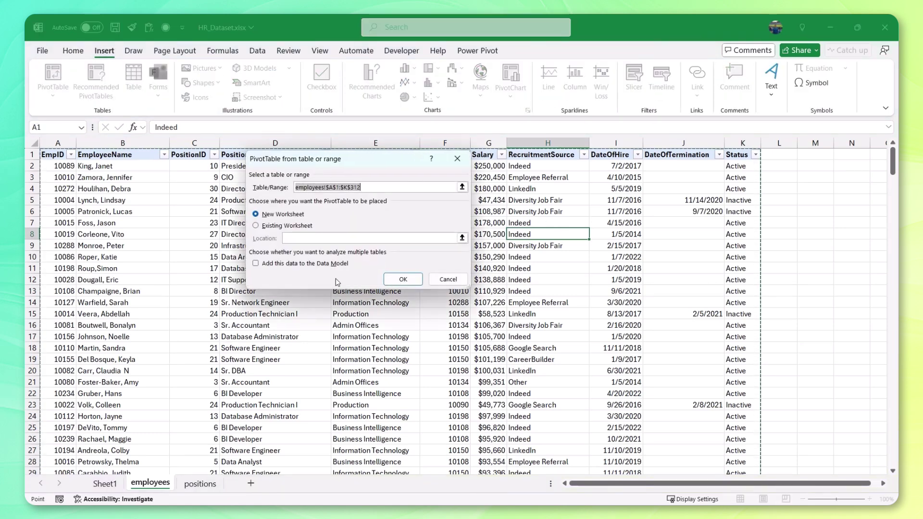
# Step: Create the PivotTable on a new sheet and add EmpID as a Count value
pyautogui.click(395, 280)
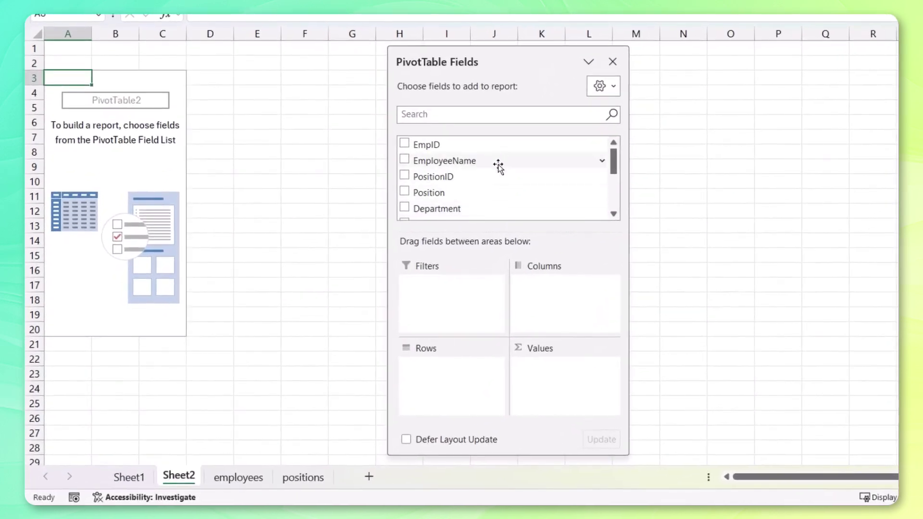
pyautogui.moveTo(486, 144); pyautogui.dragTo(575, 380)
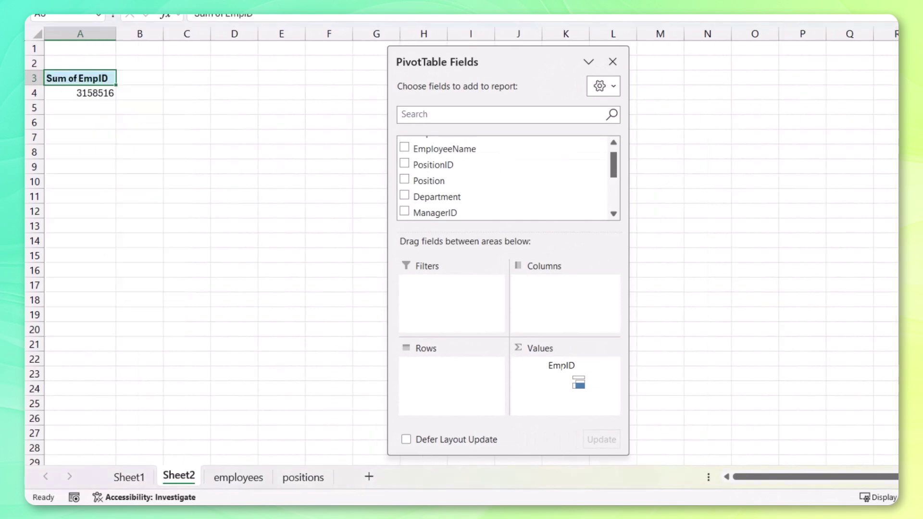
pyautogui.rightClick(98, 94)
pyautogui.moveTo(222, 289)
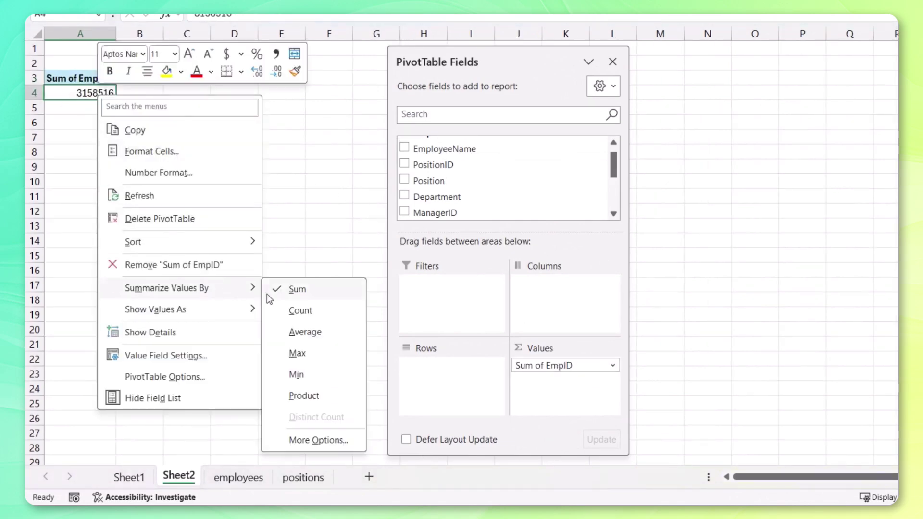
pyautogui.click(299, 311)
pyautogui.scroll(-3, 463, 185)
# Step: Add RecruitmentSource as rows and sort them largest to smallest, with Indeed 87 first
pyautogui.moveTo(451, 173); pyautogui.dragTo(477, 380)
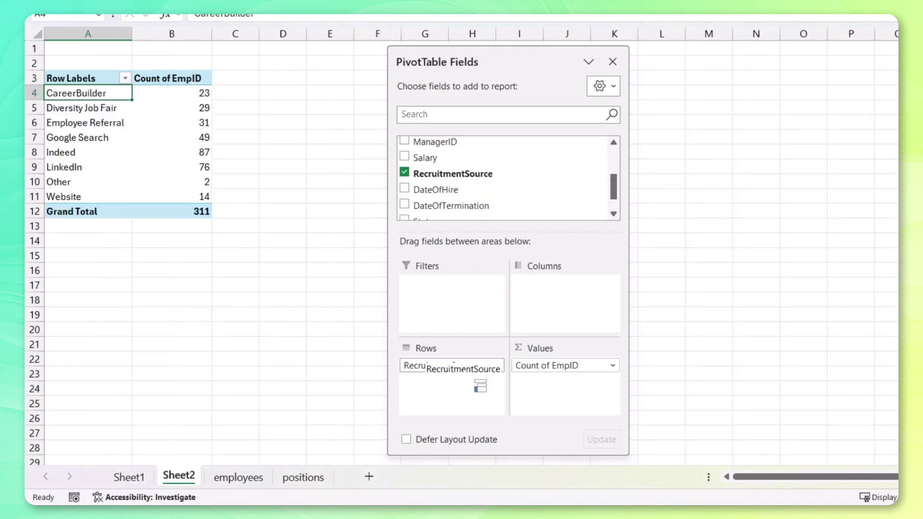
pyautogui.click(190, 93)
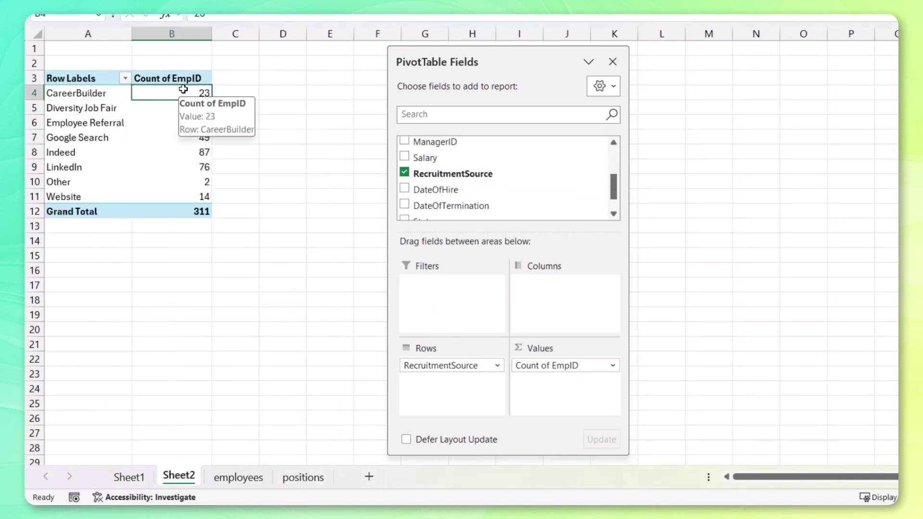
pyautogui.rightClick(183, 90)
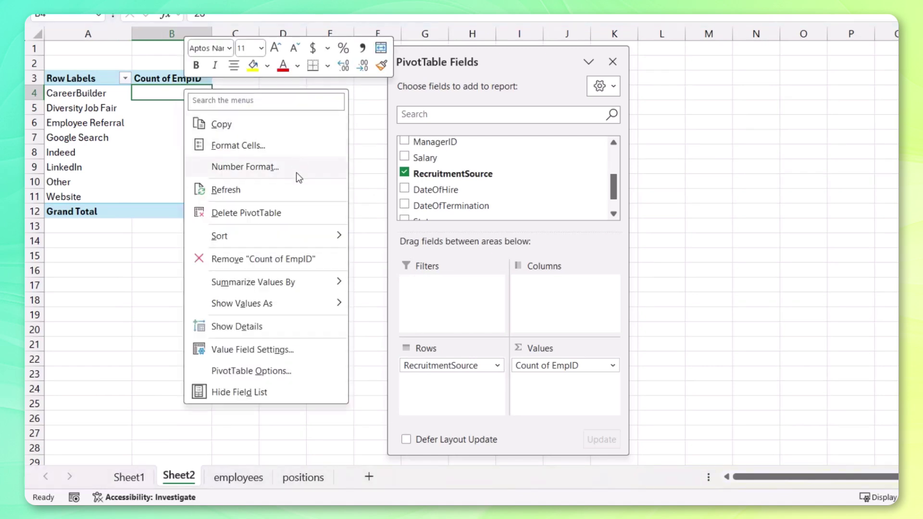
pyautogui.moveTo(315, 235)
pyautogui.click(377, 259)
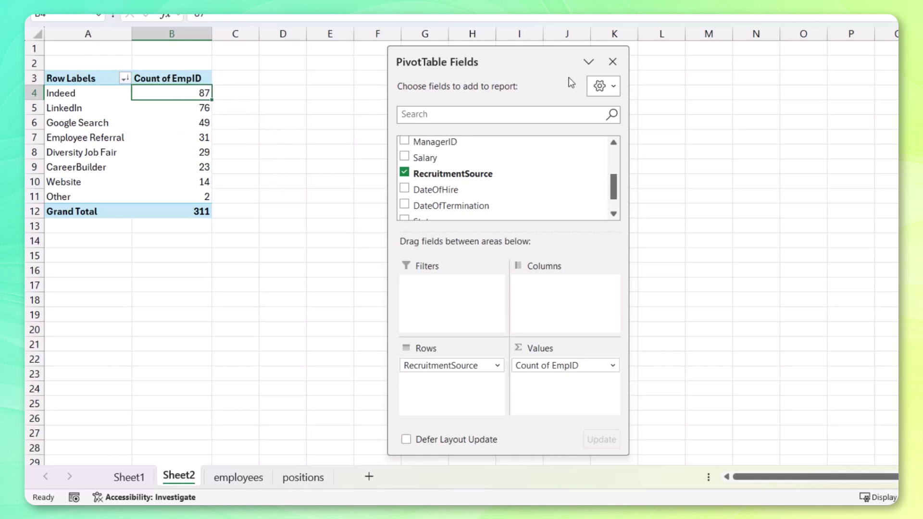
# Step: Insert a 2-D pie chart of recruitment sources beside the pivot table and add data labels
pyautogui.click(611, 65)
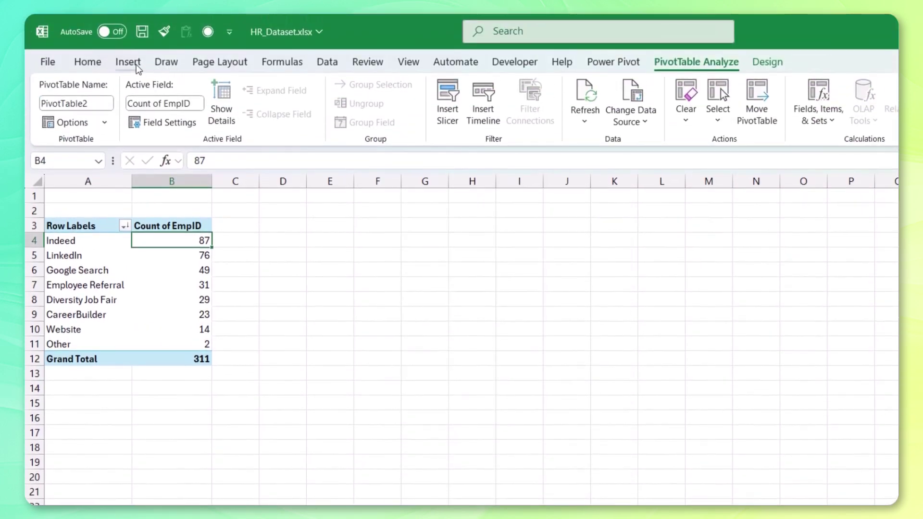
pyautogui.click(137, 67)
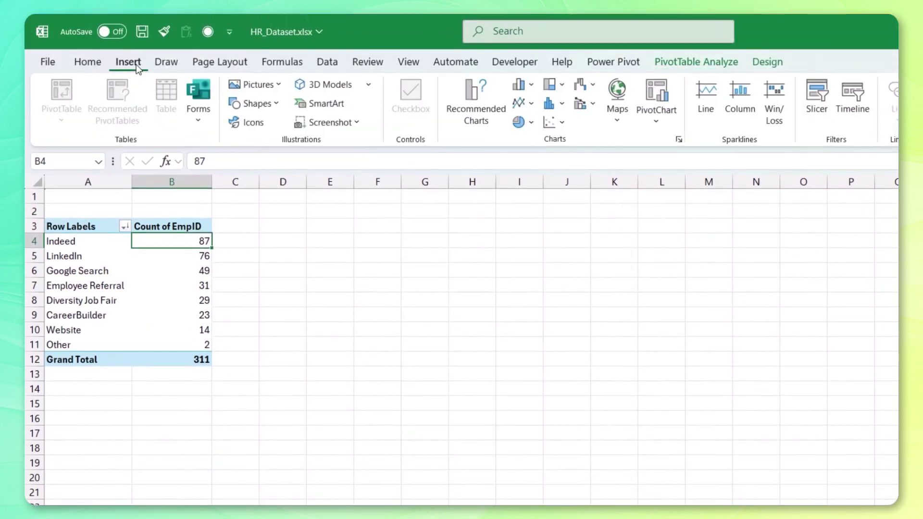
pyautogui.click(528, 126)
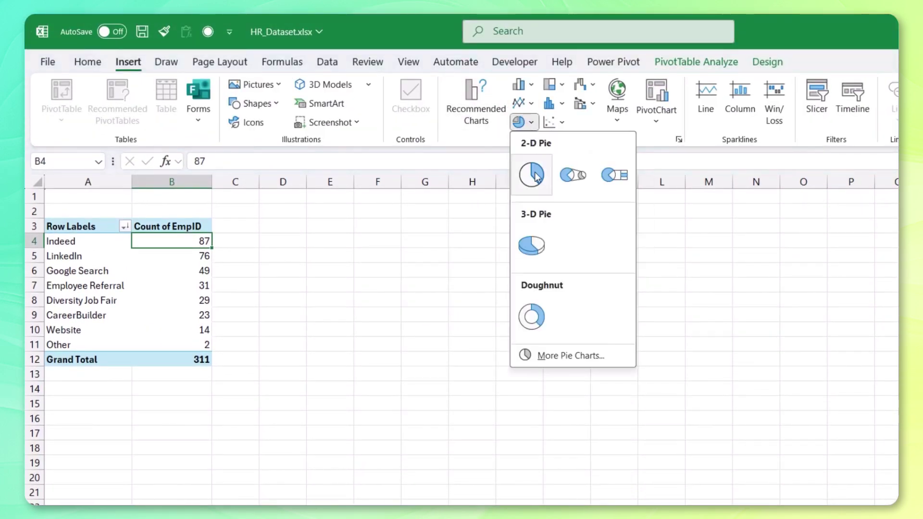
pyautogui.click(530, 187)
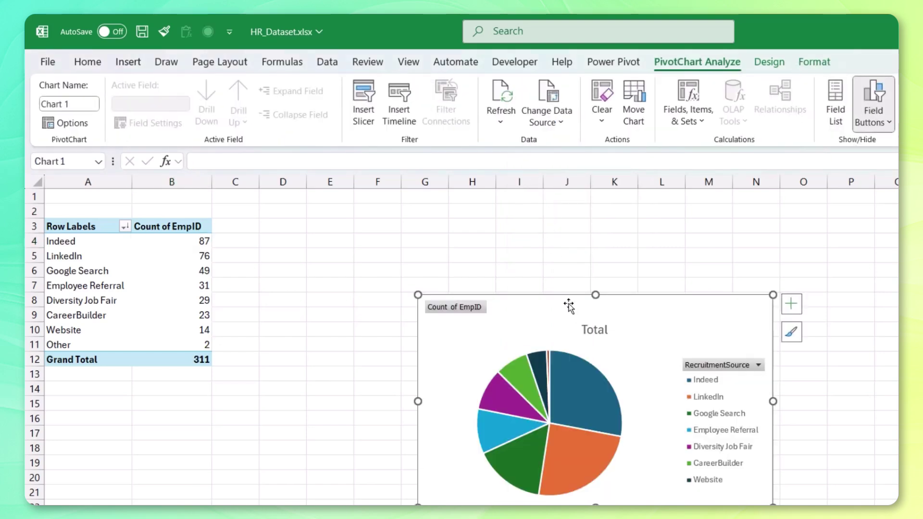
pyautogui.moveTo(570, 304); pyautogui.dragTo(407, 224)
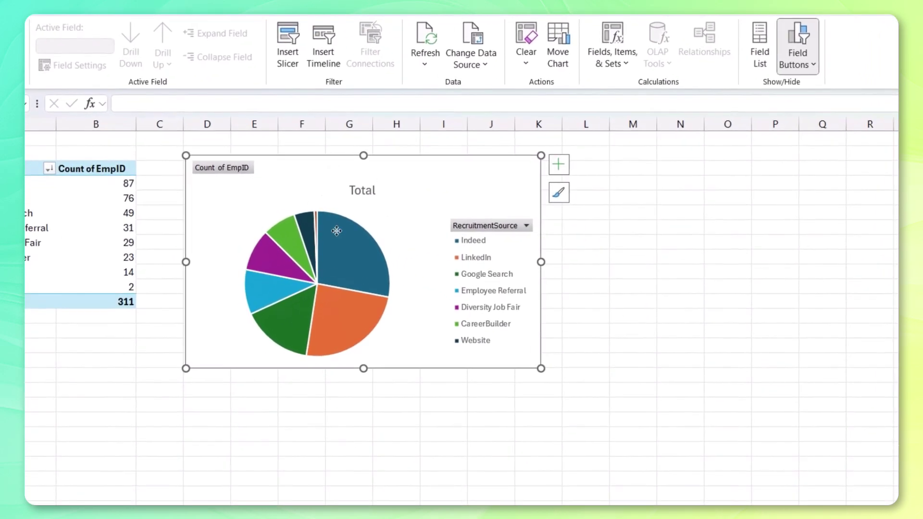
pyautogui.rightClick(337, 231)
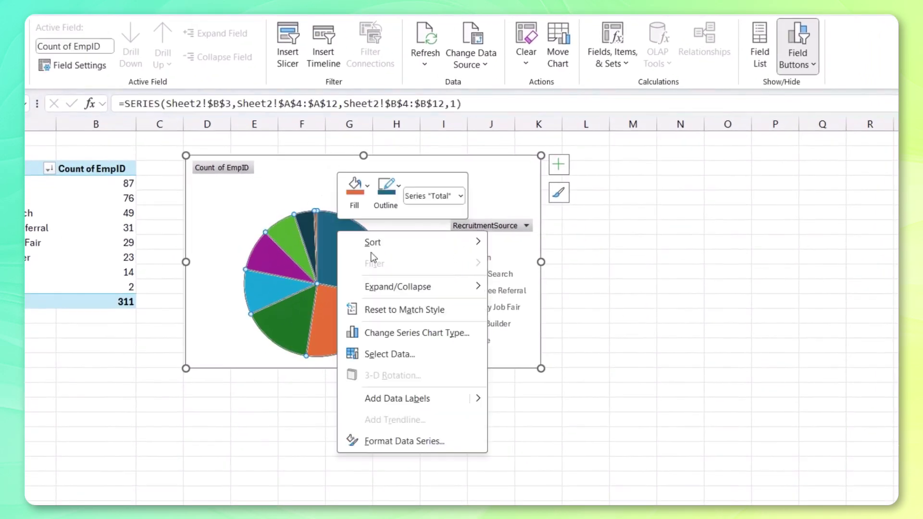
pyautogui.click(442, 399)
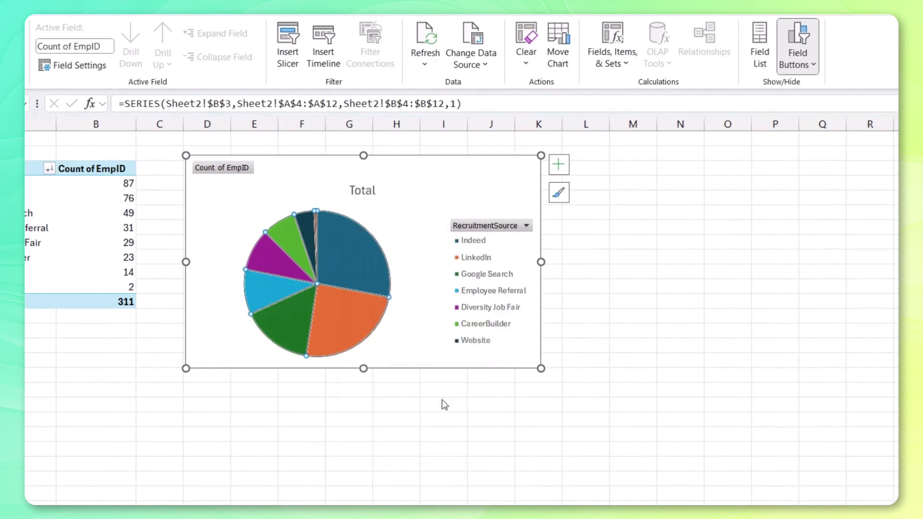
# Step: Make the pie labels show percentages only, in white font
pyautogui.click(359, 250)
pyautogui.rightClick(359, 251)
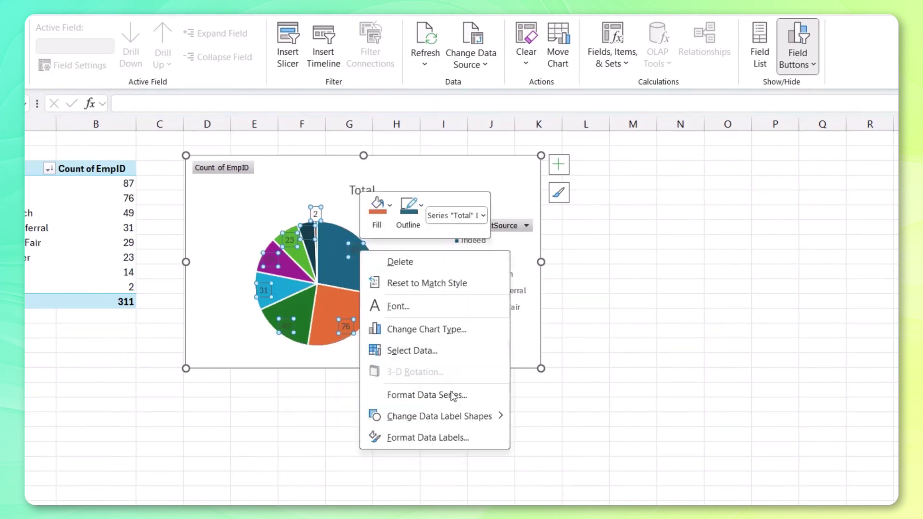
pyautogui.click(450, 437)
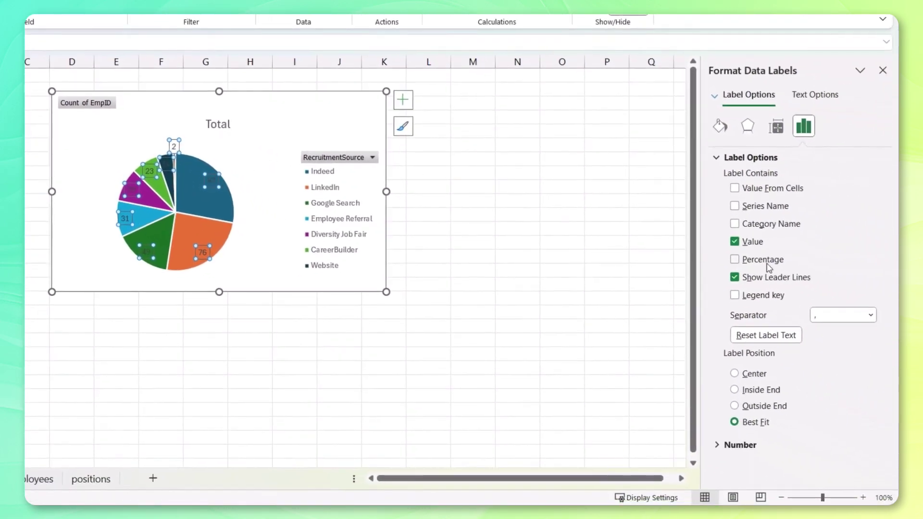
pyautogui.click(762, 259)
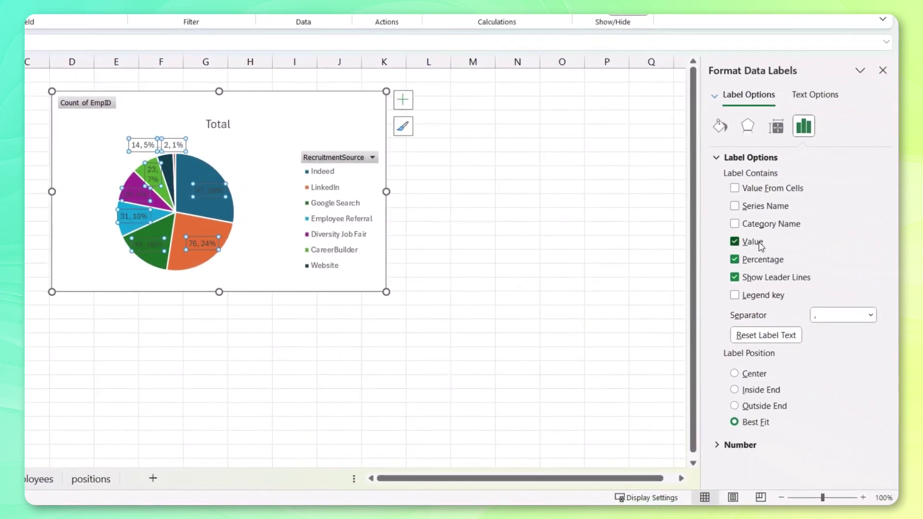
pyautogui.click(735, 241)
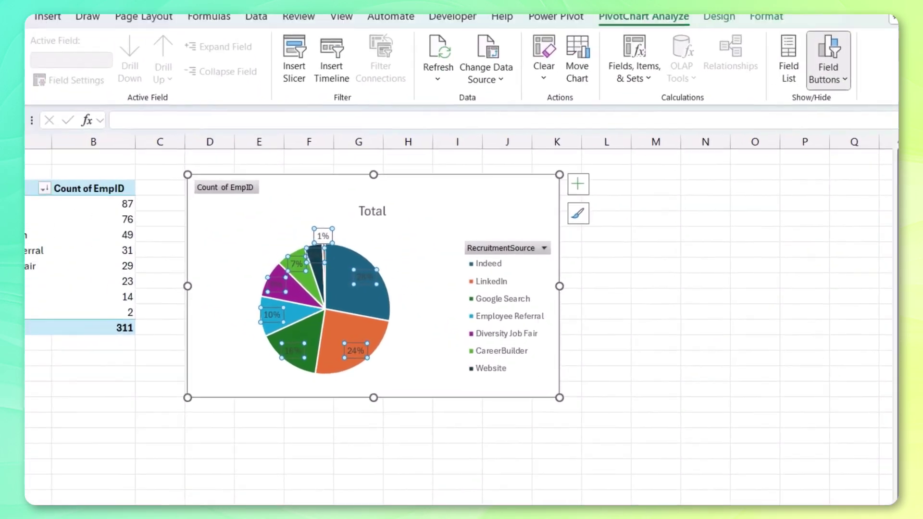
pyautogui.click(6, 15)
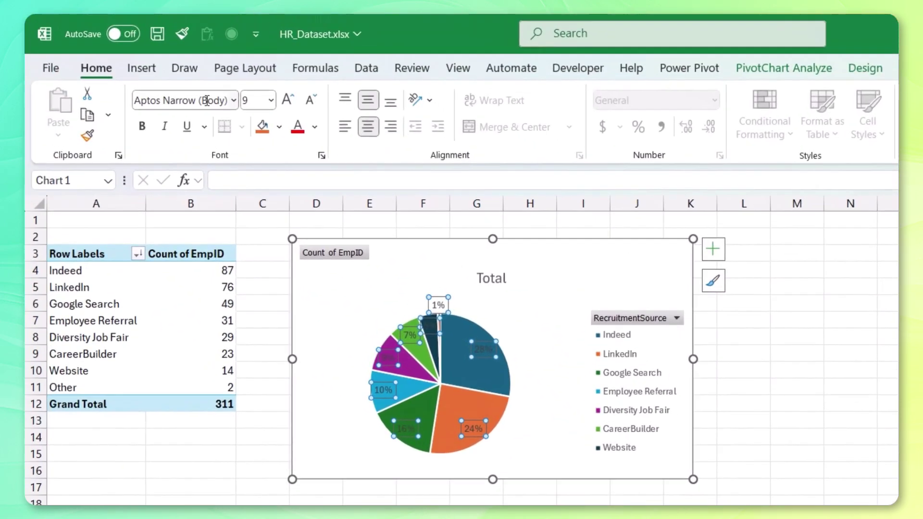
pyautogui.click(208, 70)
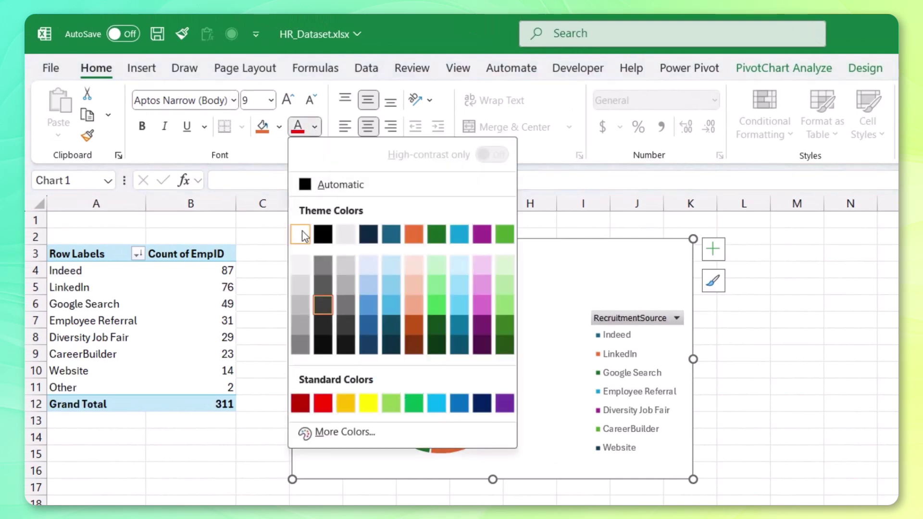
pyautogui.click(302, 233)
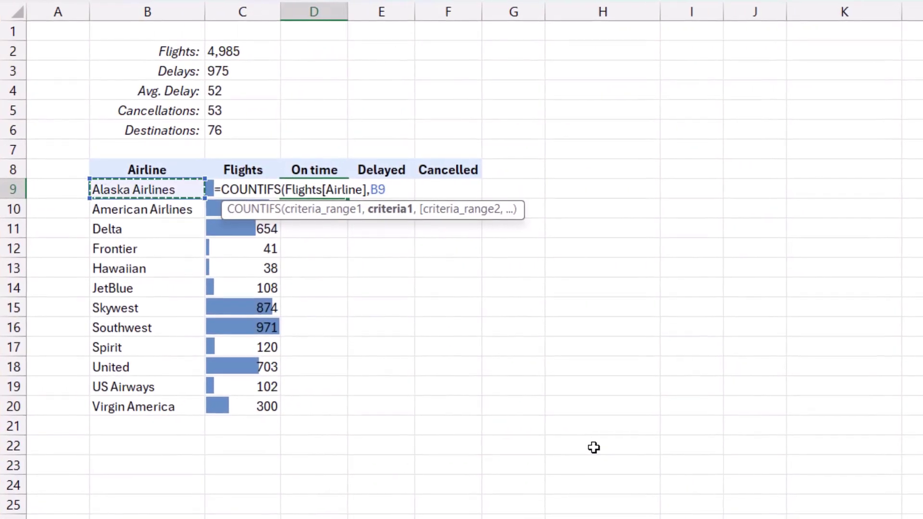
# Step: Switch the pivot table's Deal Won field from Sum to Average, giving a 0.625576037 grand total
pyautogui.write('Status],D8:F8')
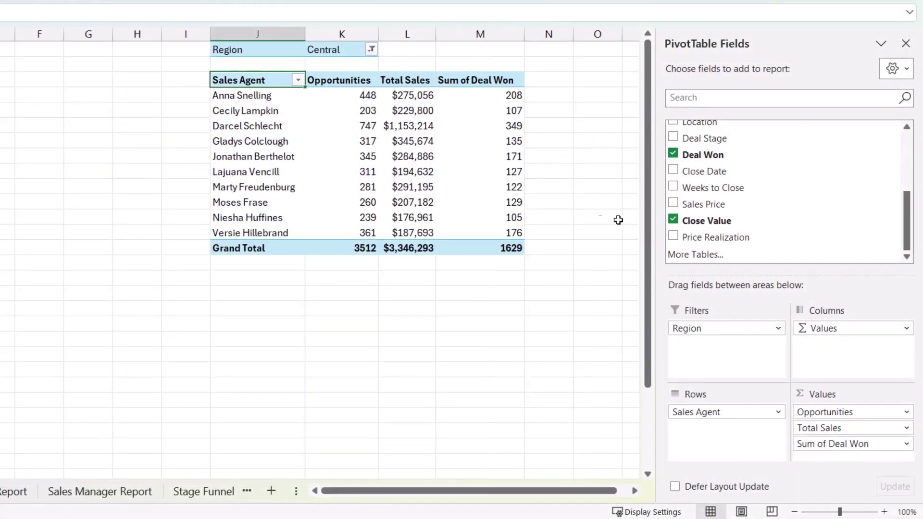
pyautogui.click(509, 157)
pyautogui.rightClick(510, 157)
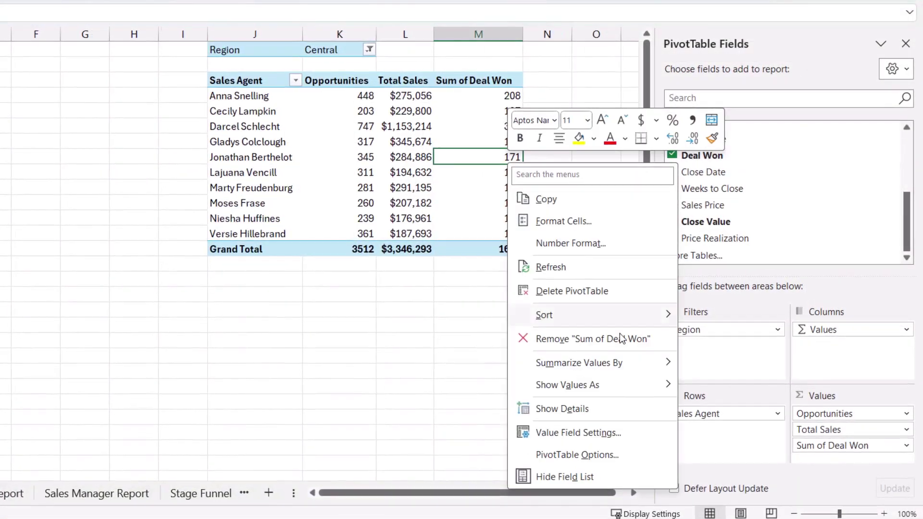
pyautogui.moveTo(624, 363)
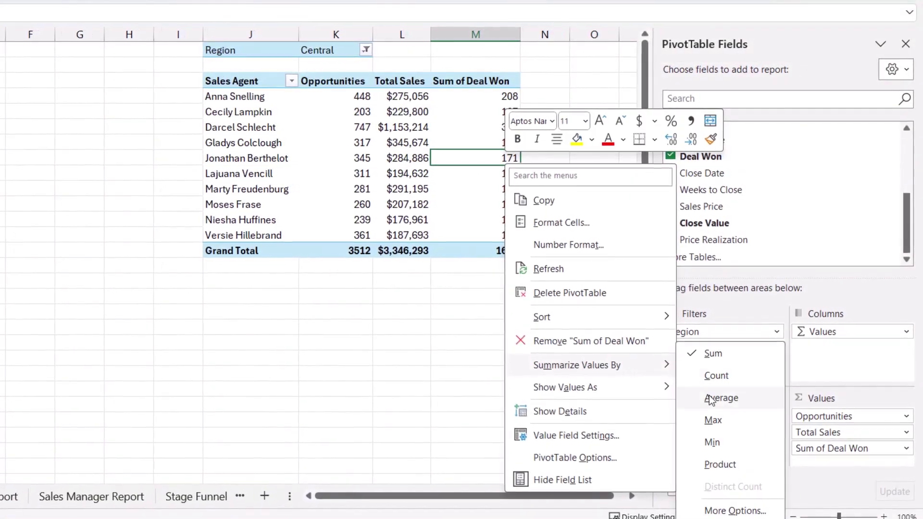
pyautogui.click(710, 399)
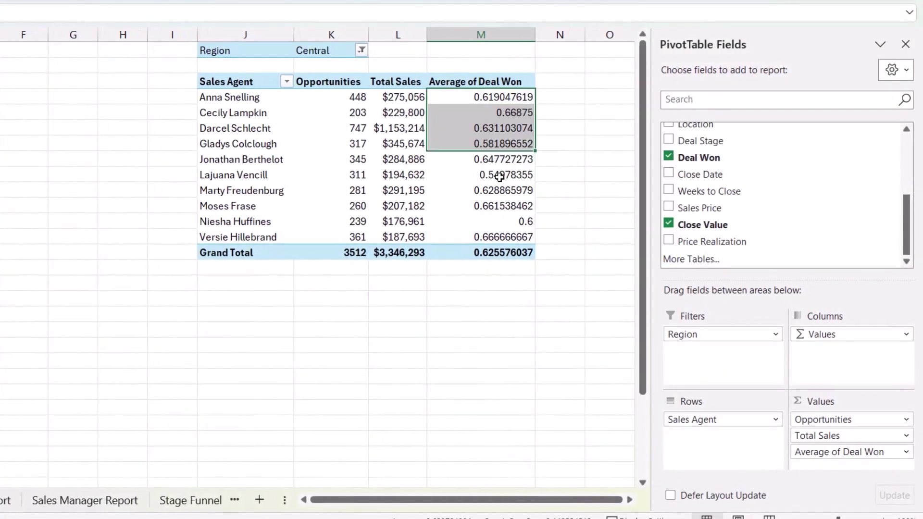